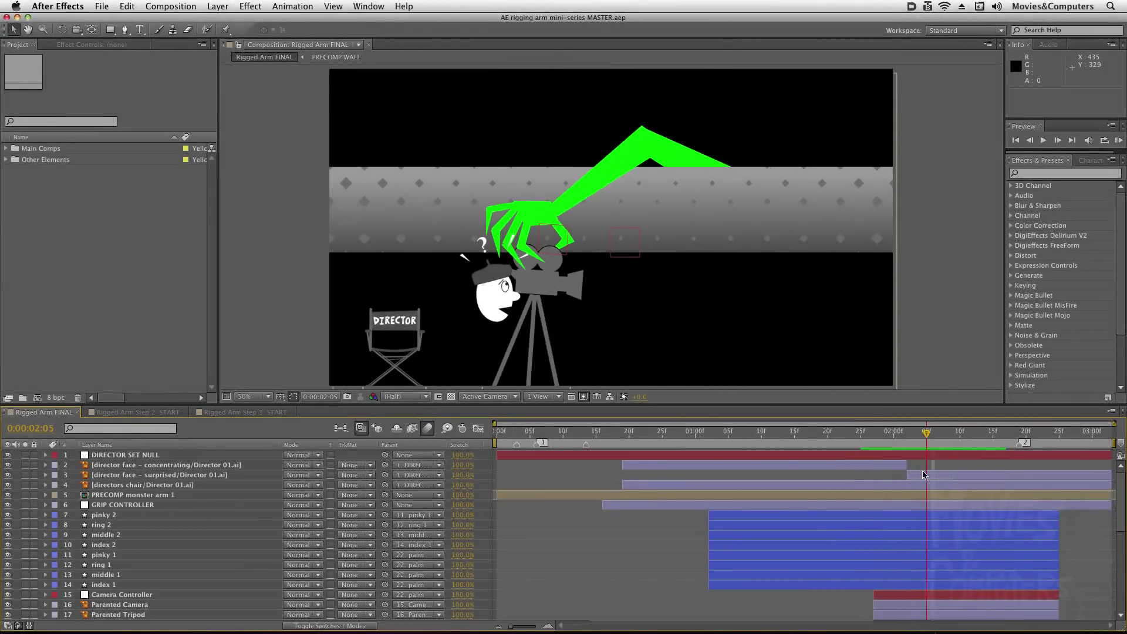
Switch to the Rigged Arm Step 2 START composition with the unparented green arm
{"action": "left_click", "coordinate": [138, 412]}
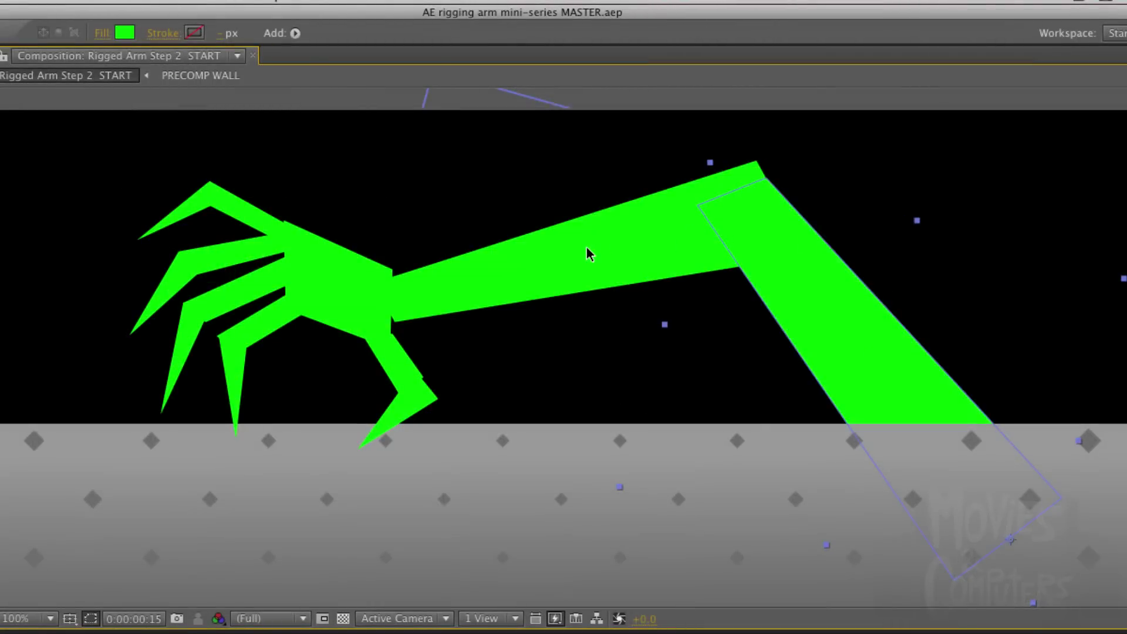
{"action": "left_click", "coordinate": [588, 249]}
{"action": "left_click", "coordinate": [336, 283]}
{"action": "left_click", "coordinate": [393, 358]}
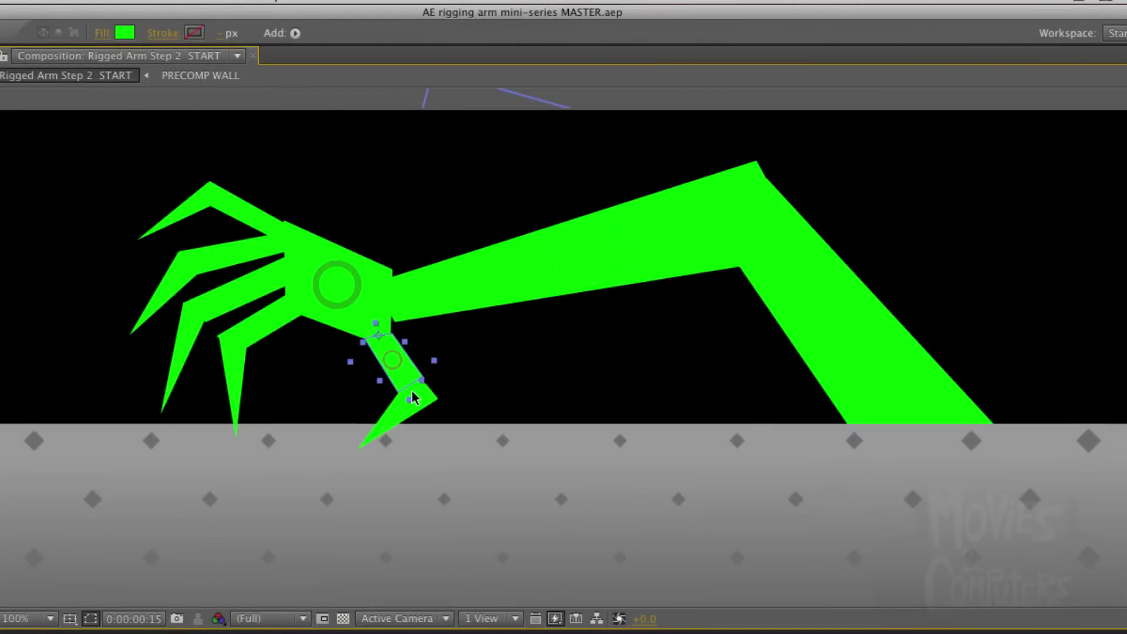
{"action": "left_click", "coordinate": [267, 314]}
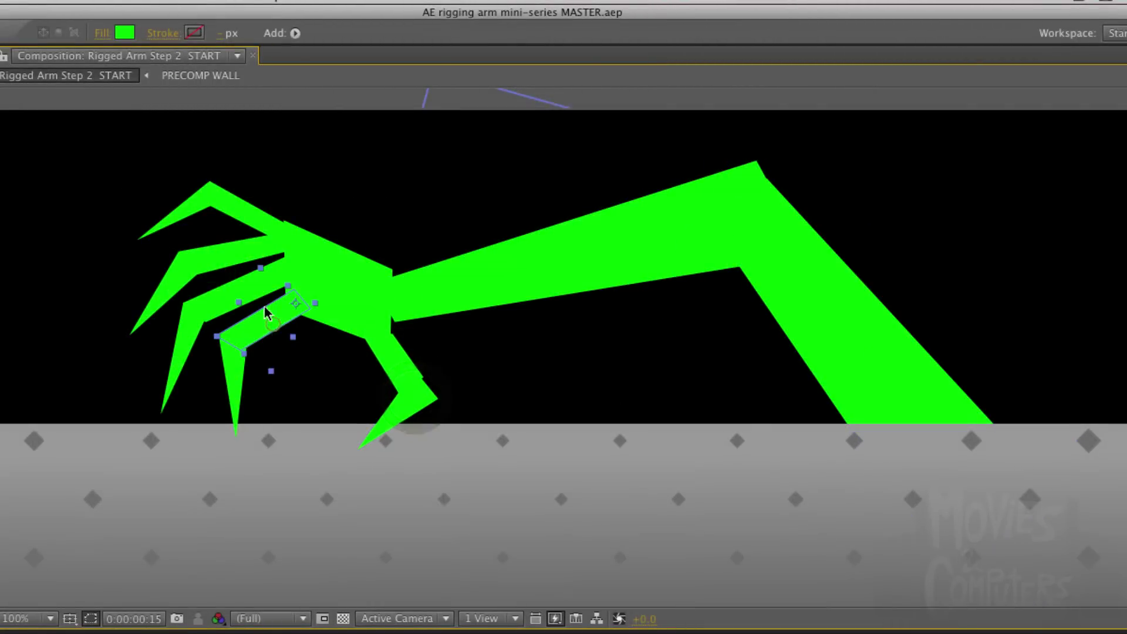
{"action": "left_click", "coordinate": [255, 272]}
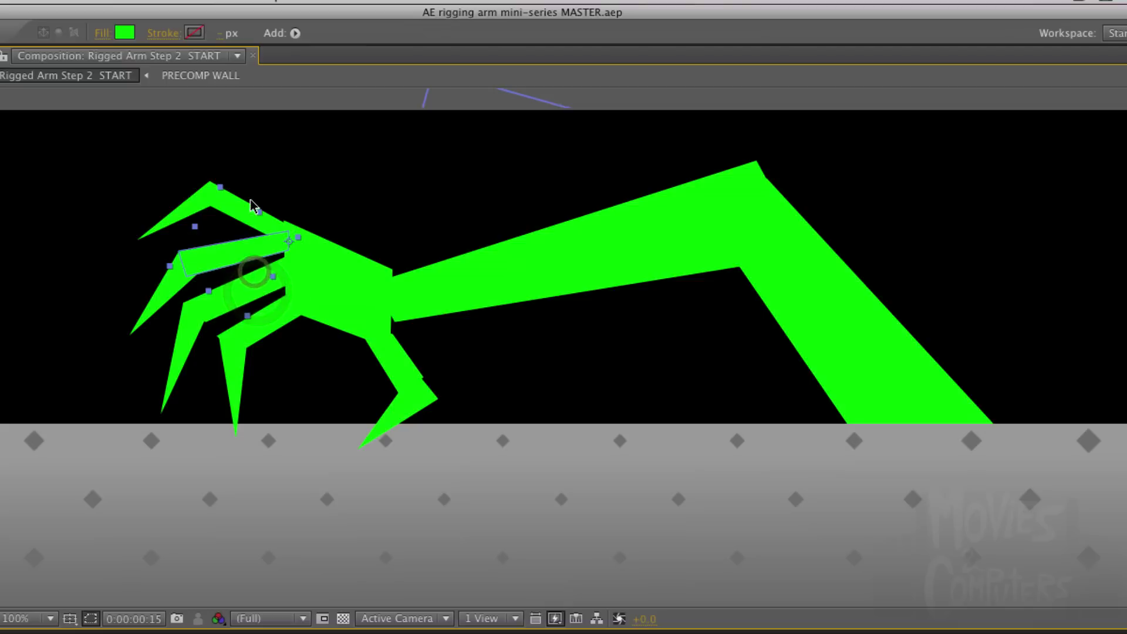
{"action": "left_click", "coordinate": [340, 273]}
{"action": "left_click", "coordinate": [549, 273]}
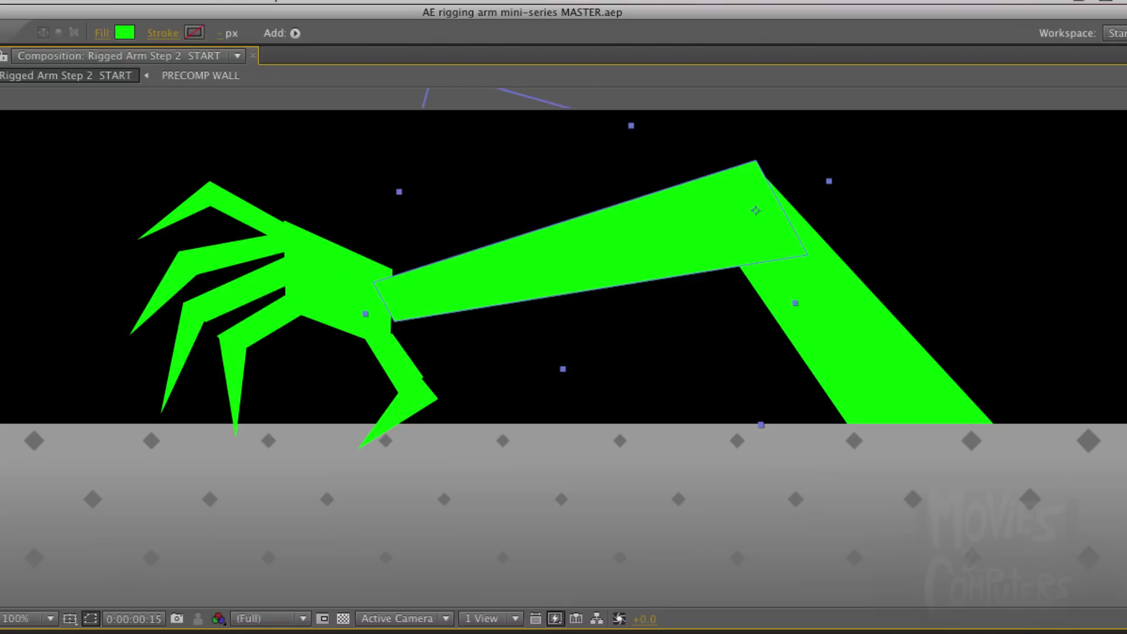
{"action": "left_click", "coordinate": [906, 382]}
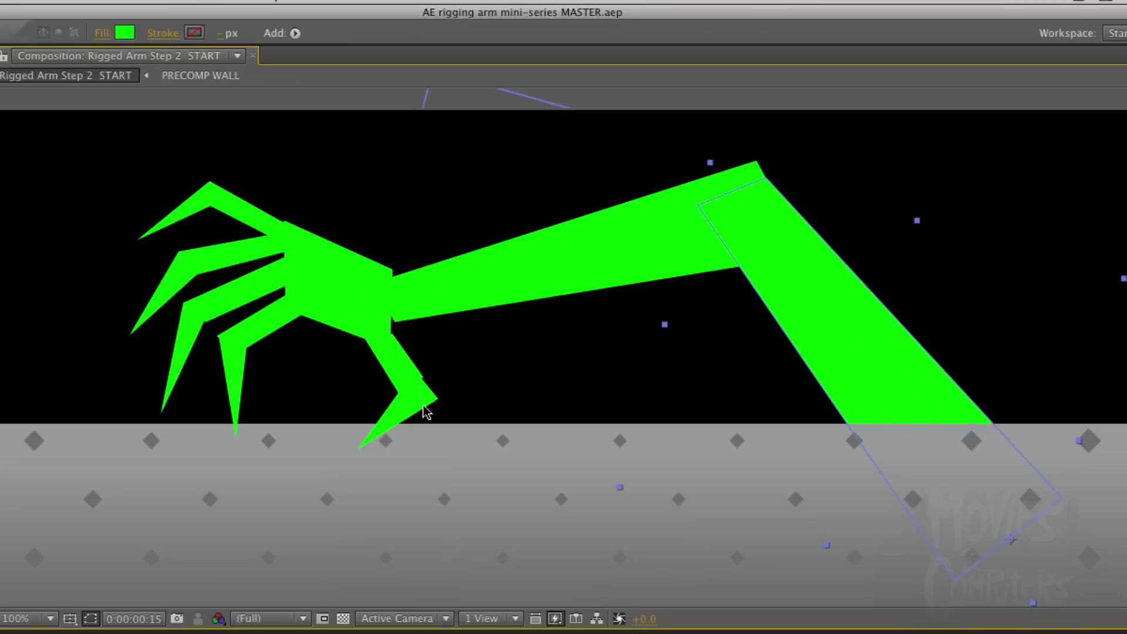
{"action": "left_click", "coordinate": [405, 414]}
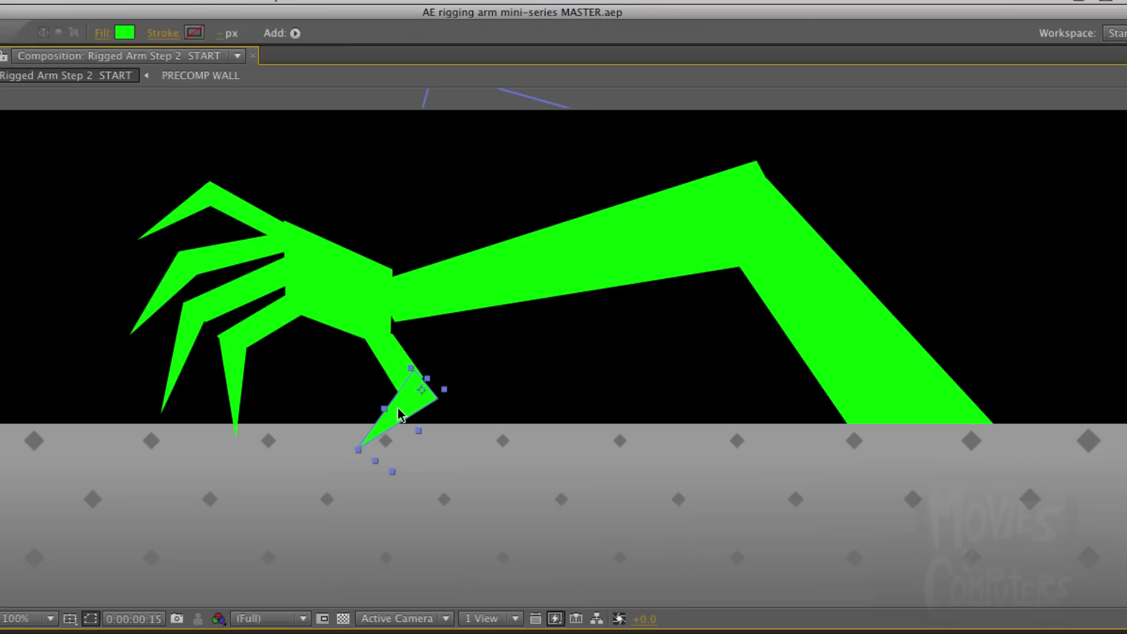
{"action": "left_click", "coordinate": [392, 357]}
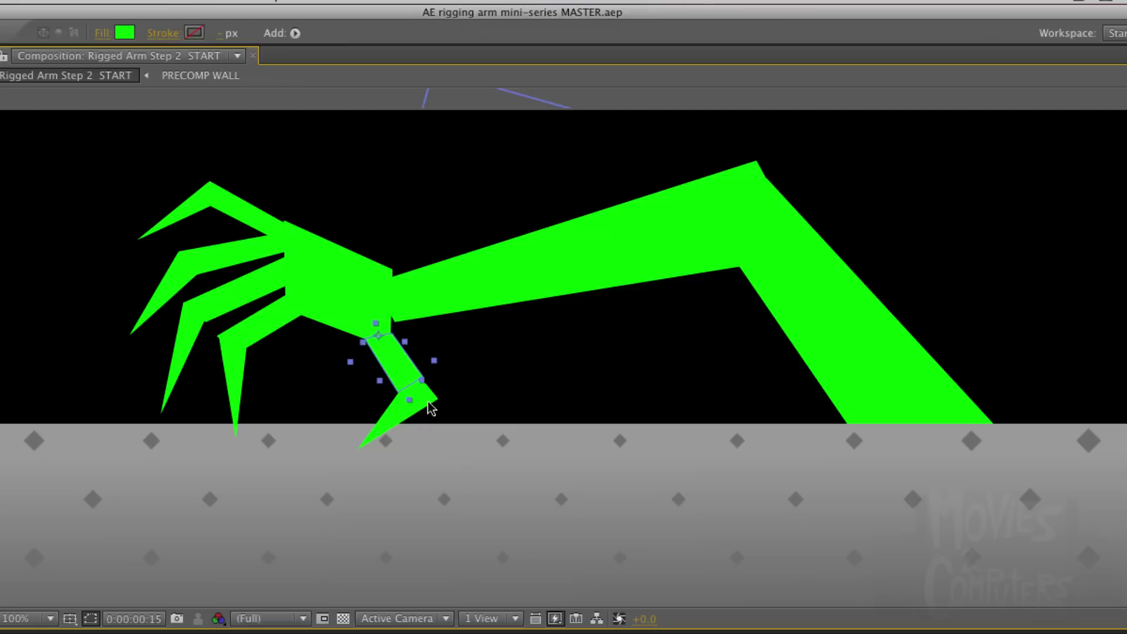
{"action": "left_click", "coordinate": [390, 418]}
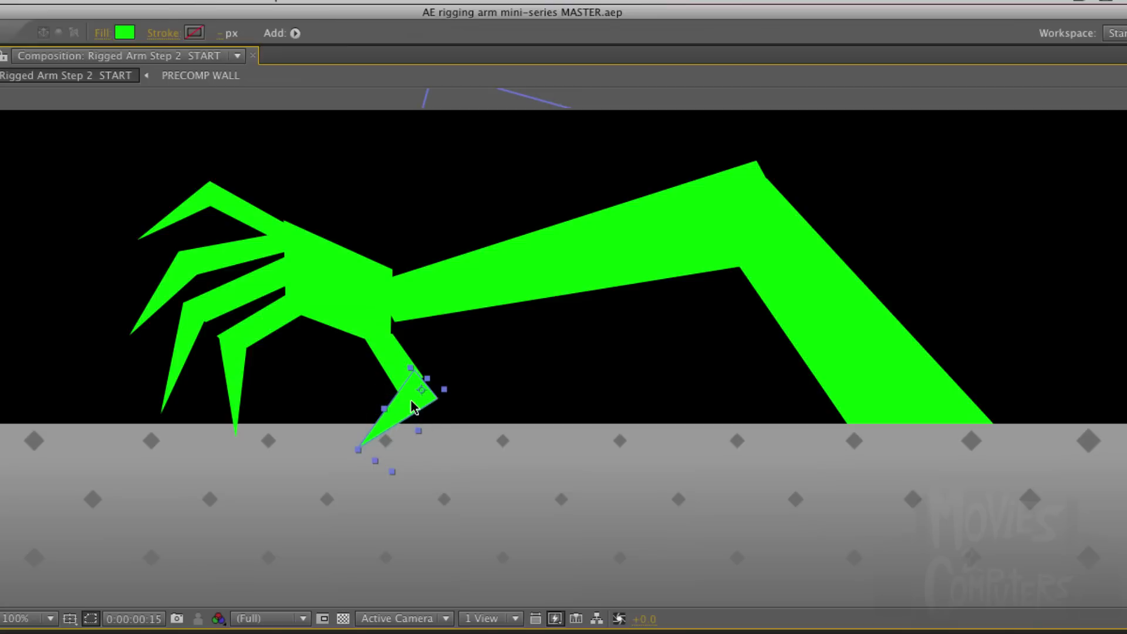
{"action": "left_click", "coordinate": [401, 366]}
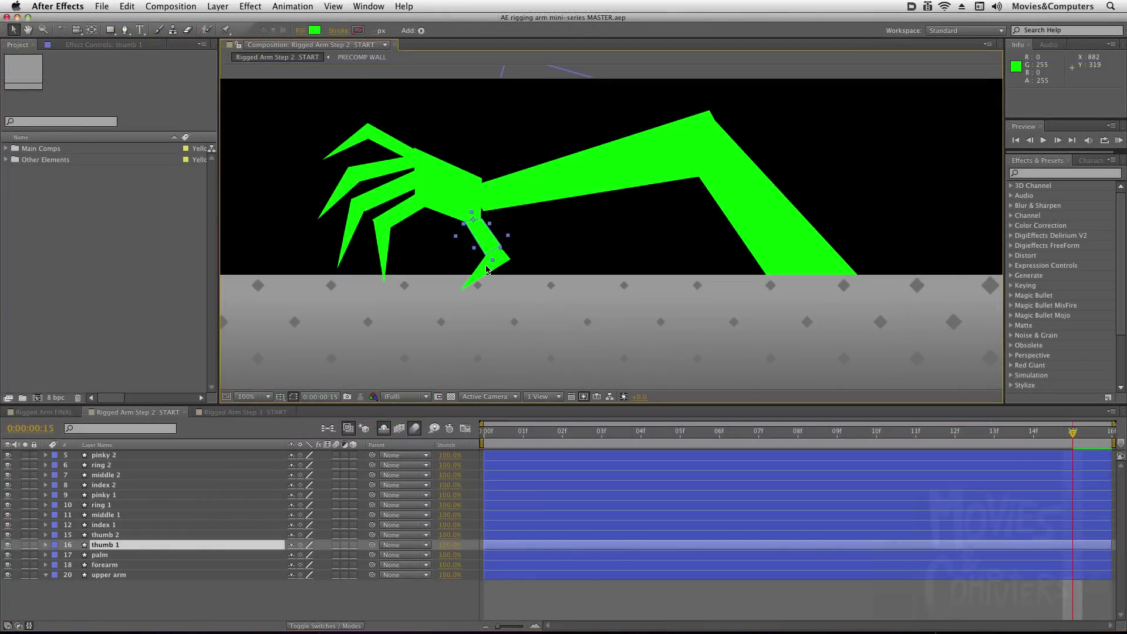
{"action": "left_click", "coordinate": [486, 269]}
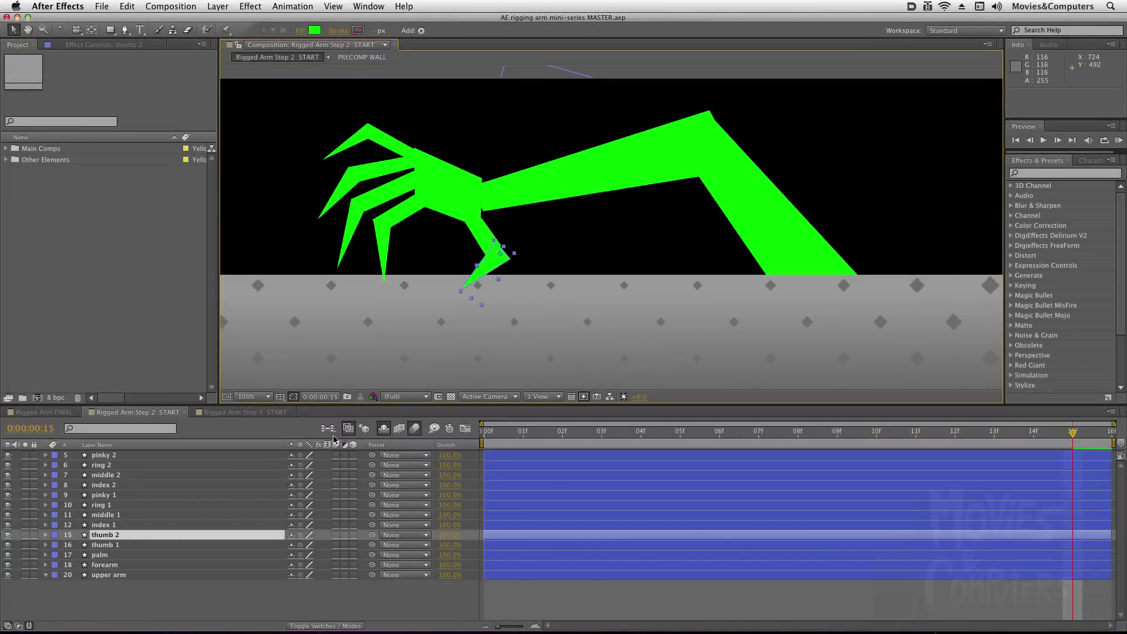
{"action": "right_click", "coordinate": [396, 448]}
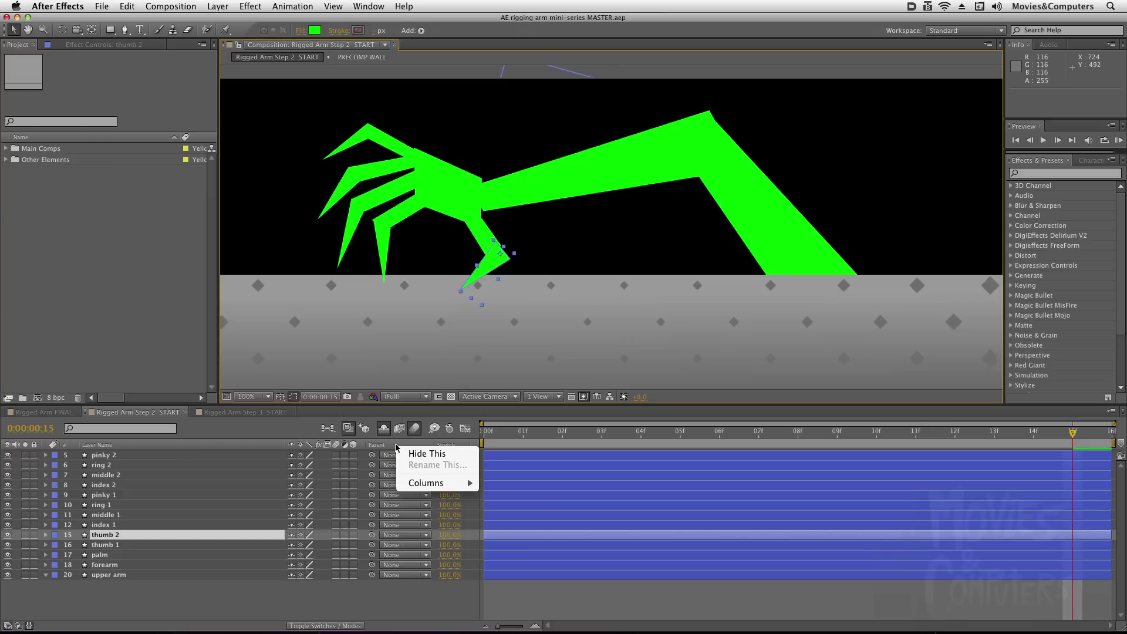
{"action": "mouse_move", "coordinate": [421, 487]}
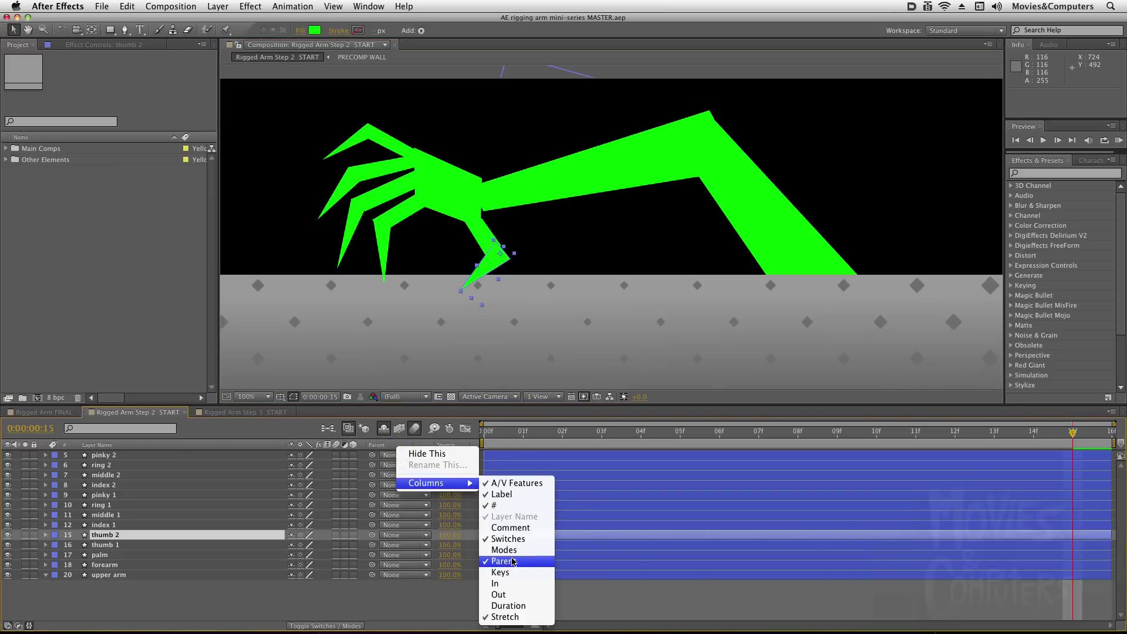
{"action": "left_click", "coordinate": [234, 503]}
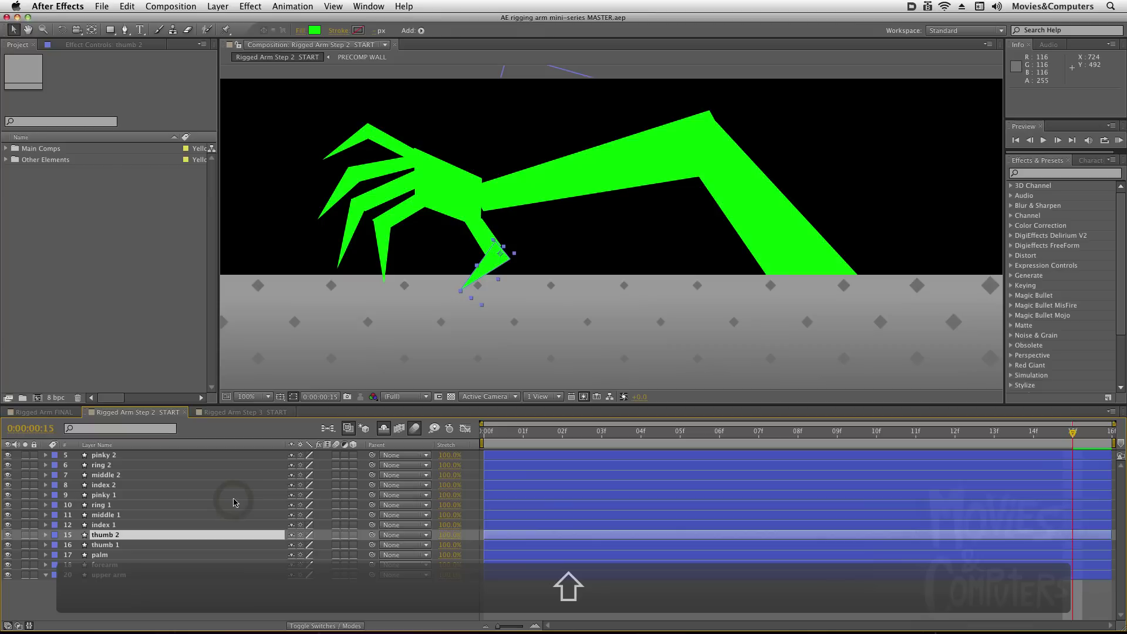
{"action": "key", "text": "shift+F4"}
{"action": "key", "text": "shift+F4"}
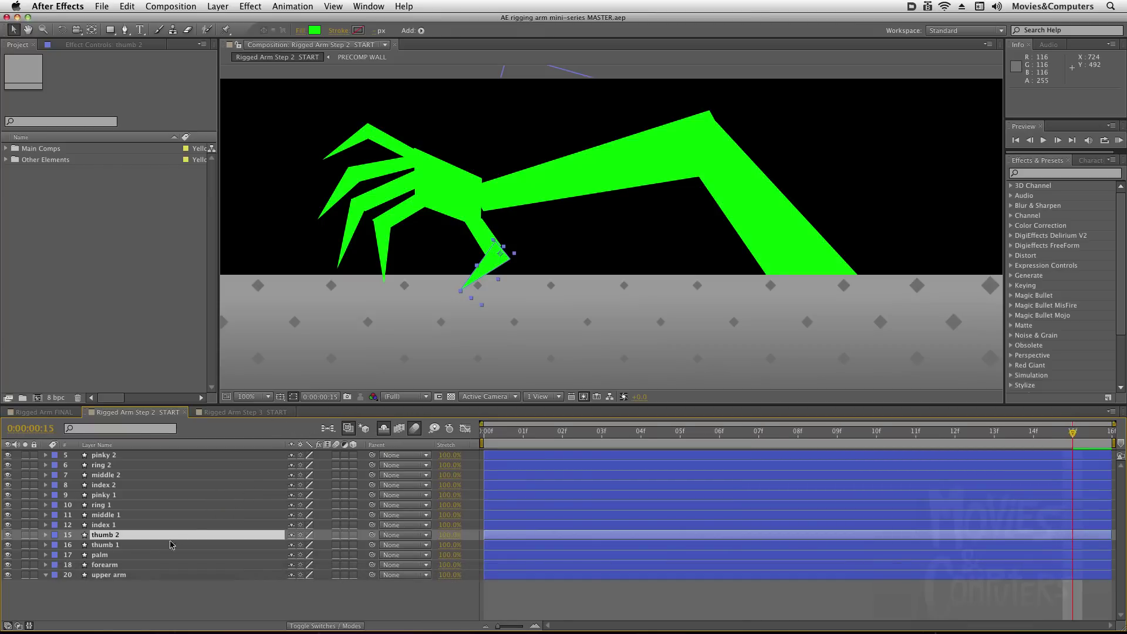
Parent thumb 2 to thumb 1, then test-rotate thumb 1 and undo the rotation
{"action": "left_click", "coordinate": [119, 538]}
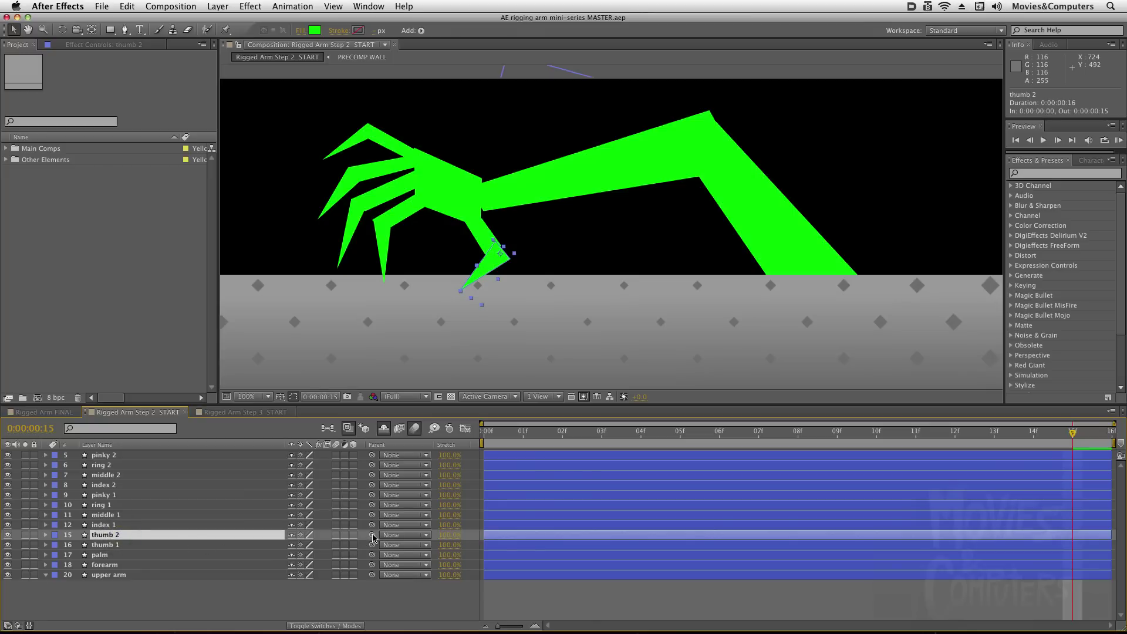
{"action": "left_click_drag", "start_coordinate": [371, 535], "coordinate": [153, 550]}
{"action": "left_click", "coordinate": [140, 545]}
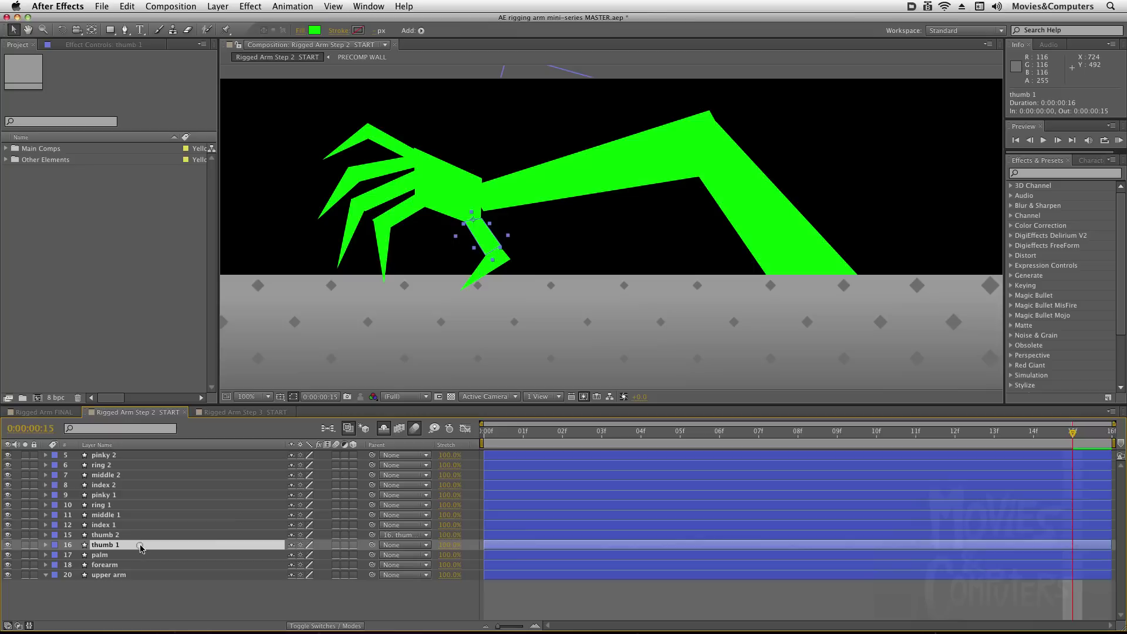
{"action": "key", "text": "r"}
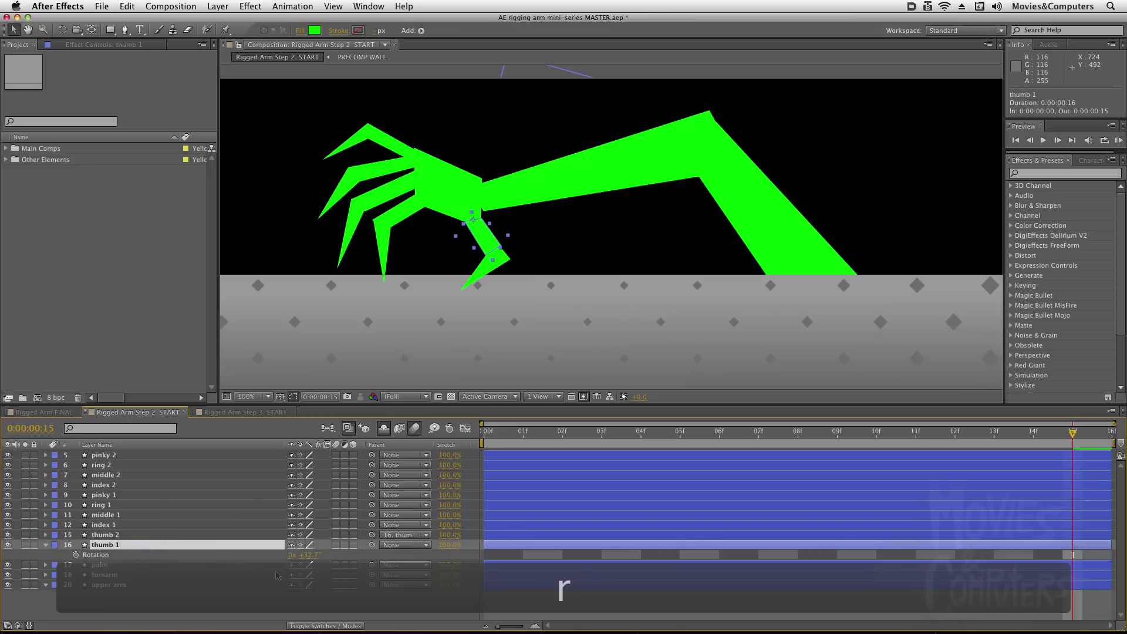
{"action": "mouse_move", "coordinate": [319, 558]}
{"action": "left_mouse_down"}
{"action": "mouse_move", "coordinate": [286, 552]}
{"action": "mouse_move", "coordinate": [327, 554]}
{"action": "mouse_move", "coordinate": [316, 559]}
{"action": "mouse_move", "coordinate": [332, 565]}
{"action": "left_mouse_up"}
{"action": "key", "text": "super+z"}
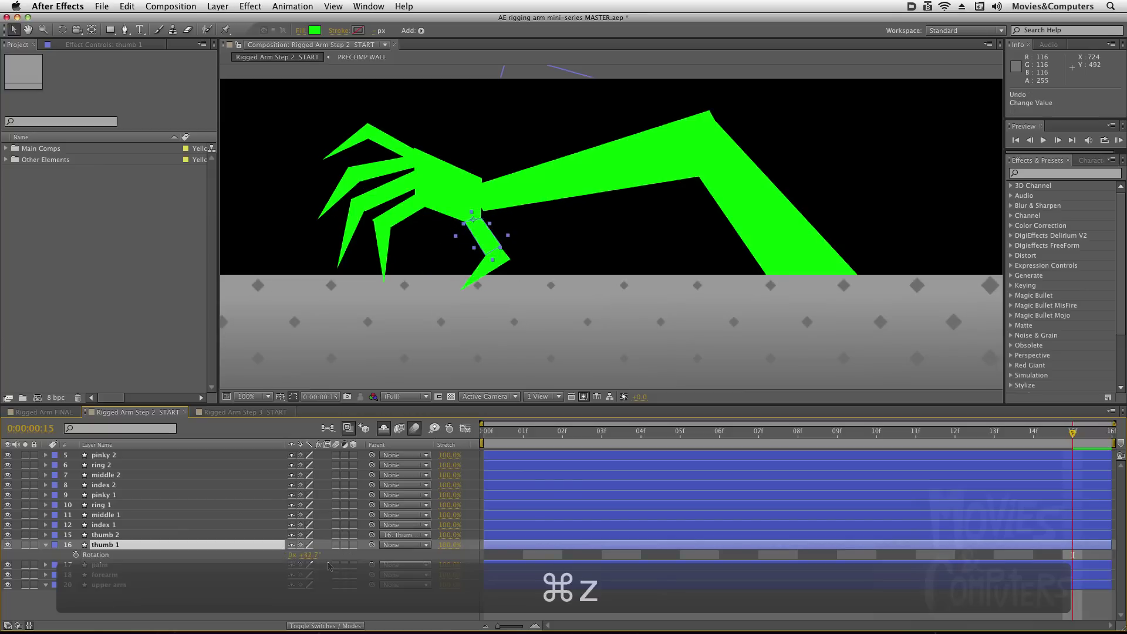
Test-rotate thumb 2 on its own, then undo the rotation
{"action": "left_click", "coordinate": [225, 536]}
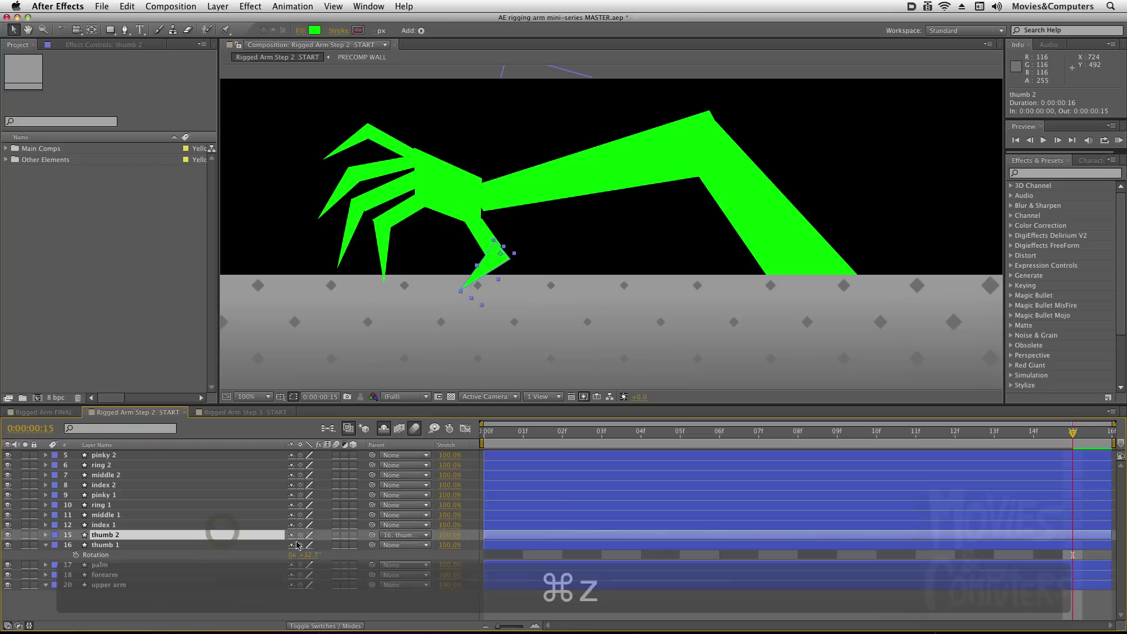
{"action": "key", "text": "r"}
{"action": "left_click_drag", "start_coordinate": [297, 545], "coordinate": [295, 548]}
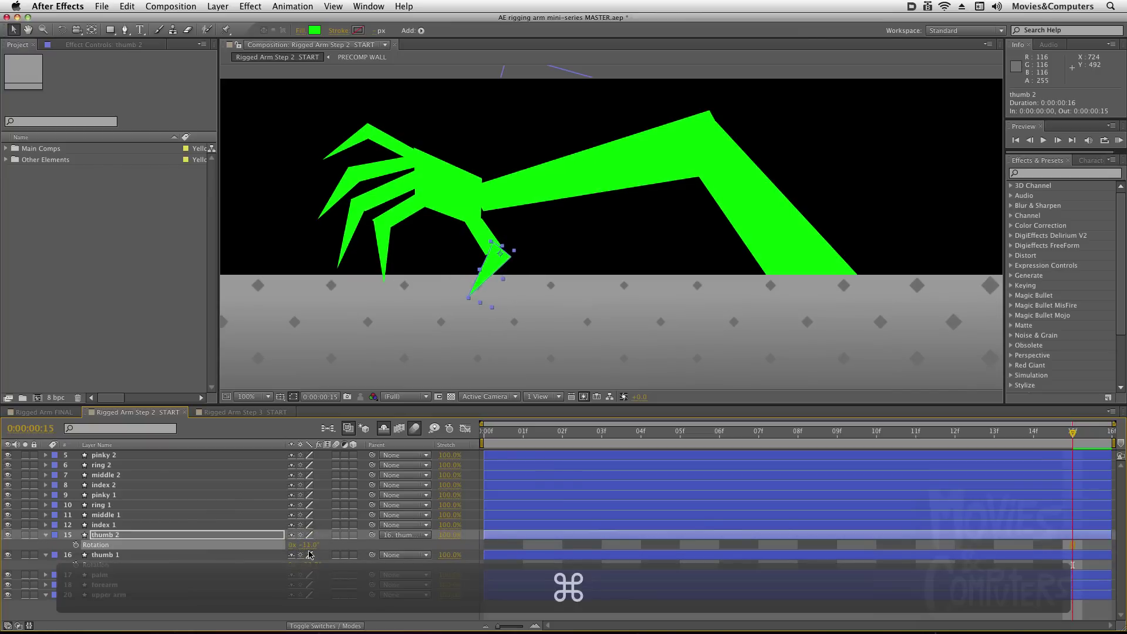
{"action": "key", "text": "super+z"}
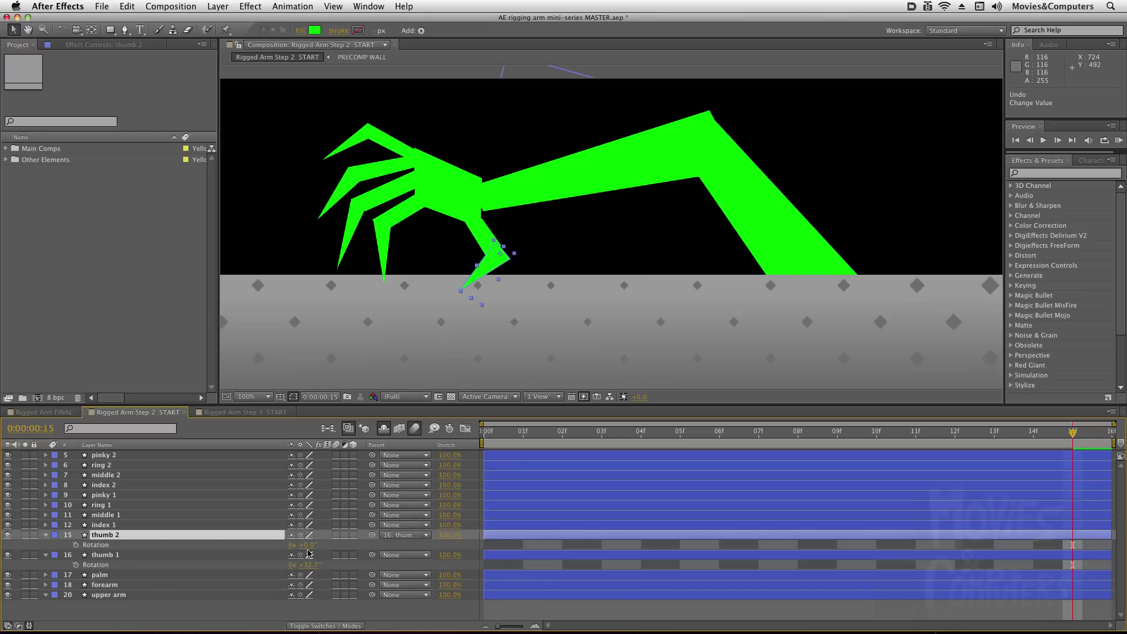
Select pinky 1, ring 1, middle 1 and index 1 and set their parent to 17. palm
{"action": "left_click", "coordinate": [483, 240]}
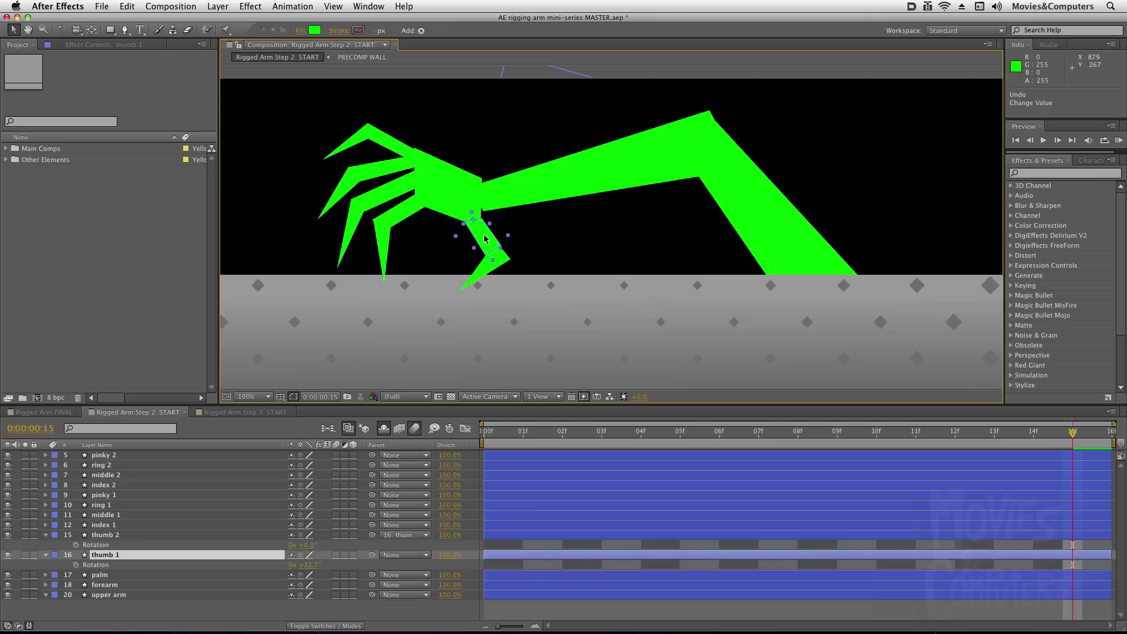
{"action": "left_click", "coordinate": [404, 211]}
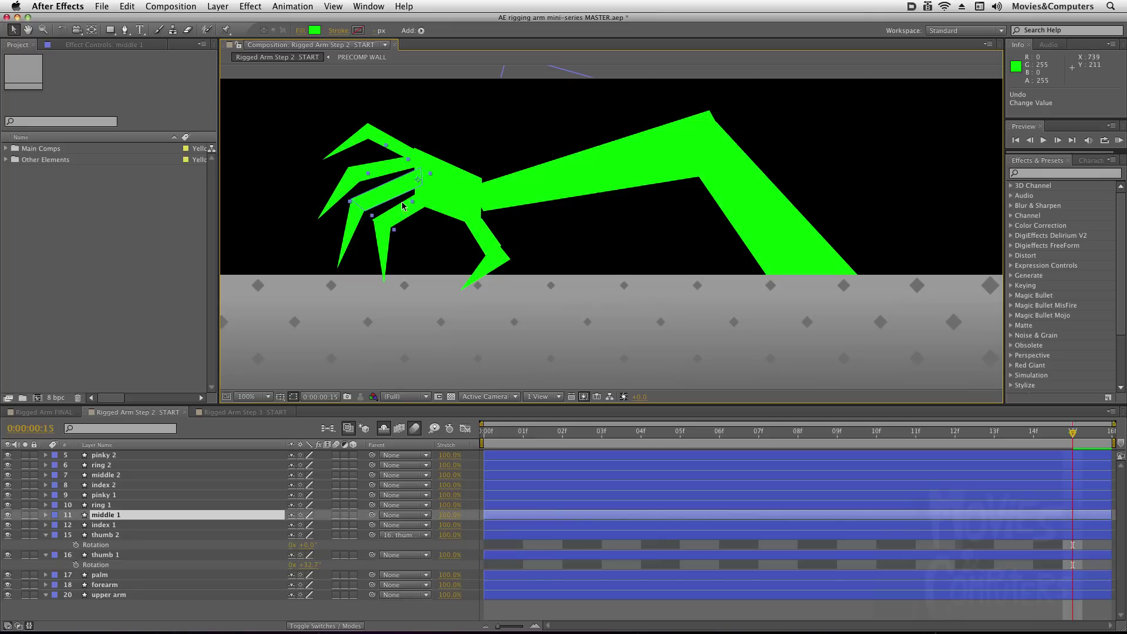
{"action": "left_click", "coordinate": [133, 524]}
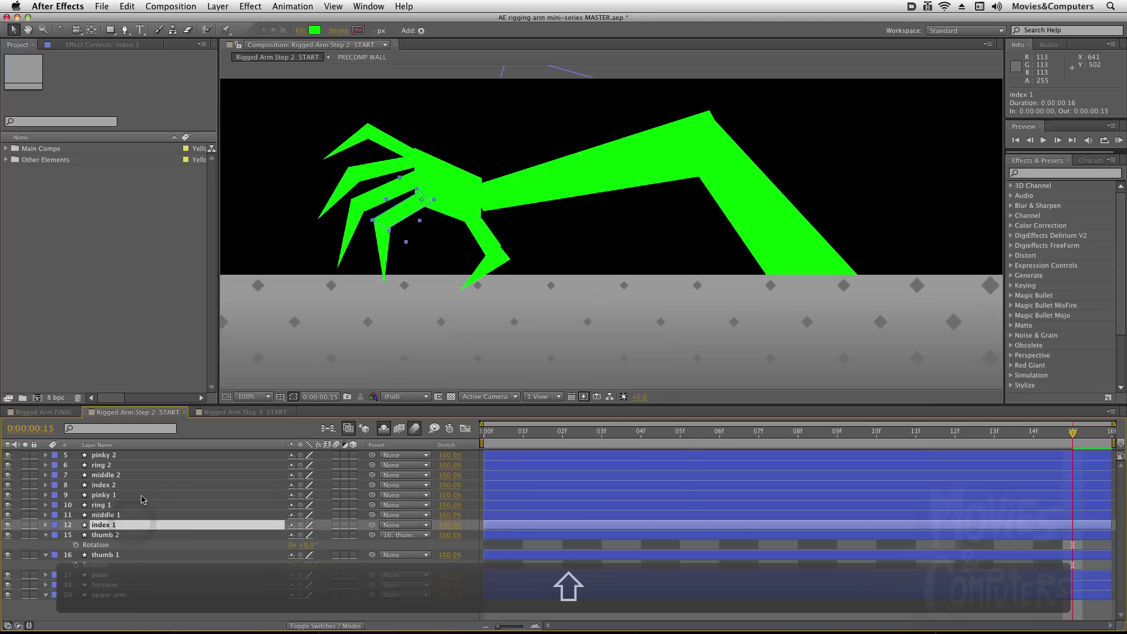
{"action": "left_click", "coordinate": [143, 495], "text": "shift"}
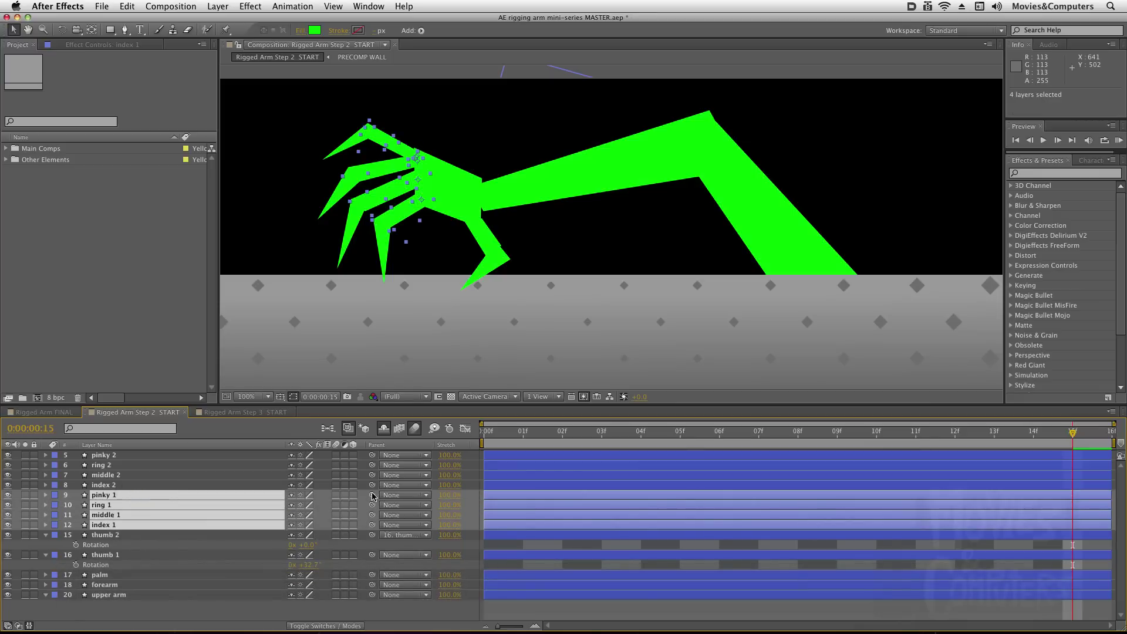
{"action": "left_click", "coordinate": [407, 498]}
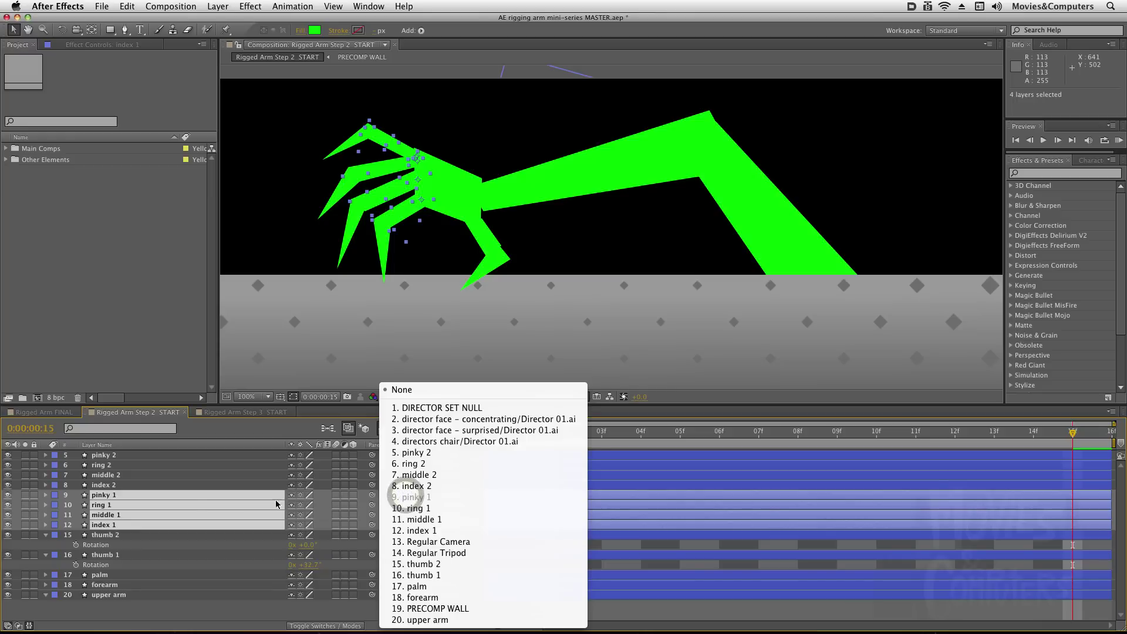
{"action": "left_click", "coordinate": [414, 588]}
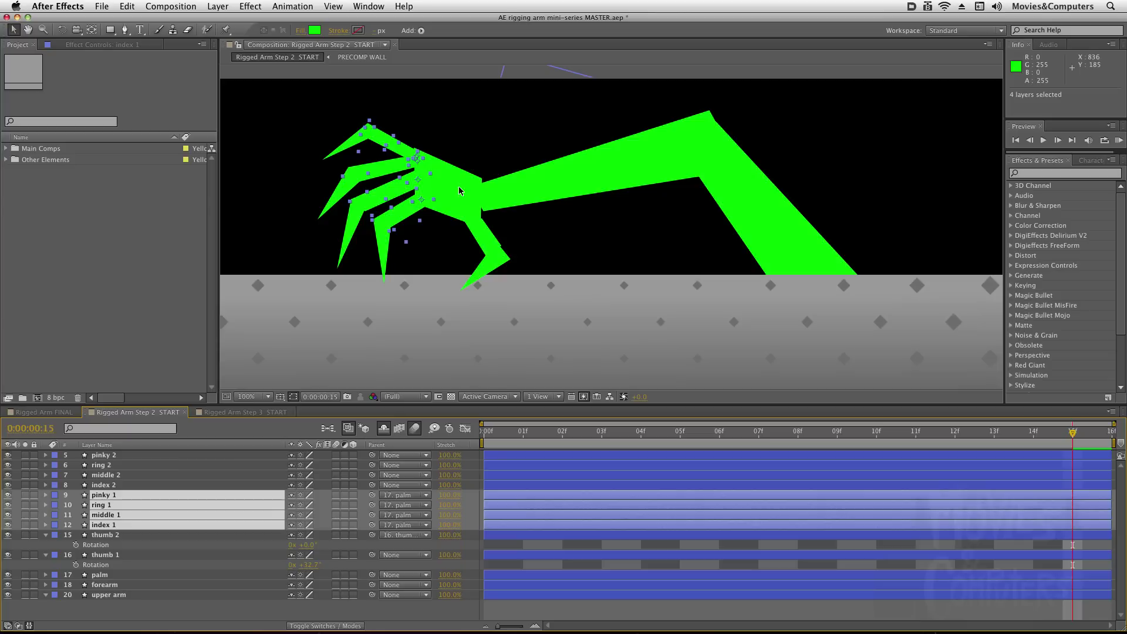
Parent thumb 1 to the palm, test-rotate the palm so the hand follows, then undo
{"action": "left_click", "coordinate": [170, 555]}
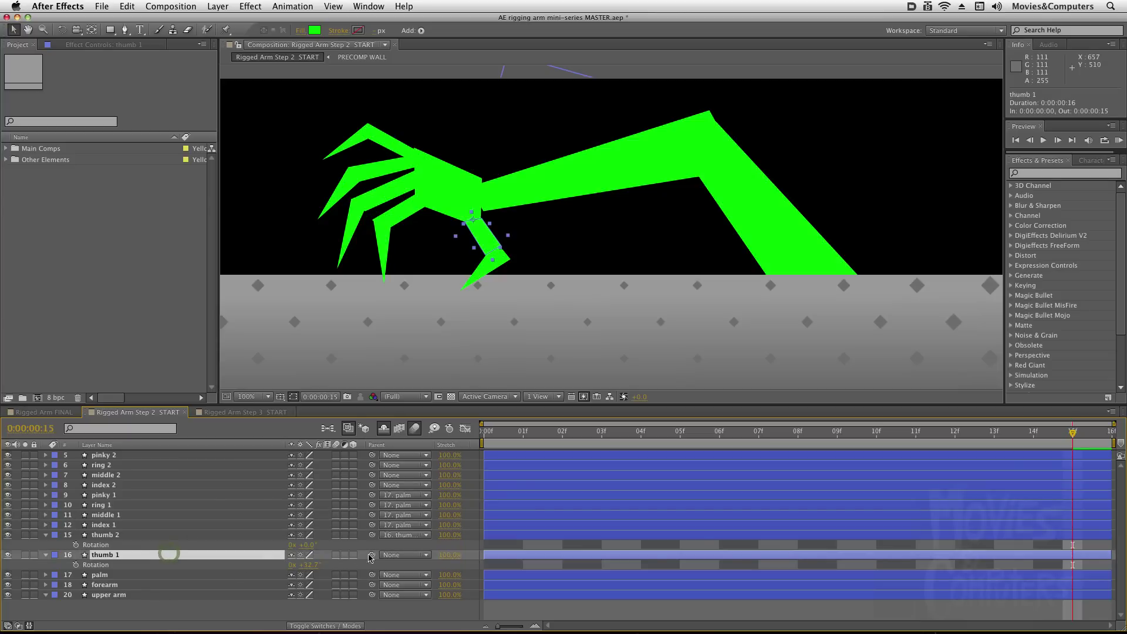
{"action": "left_click_drag", "start_coordinate": [372, 555], "coordinate": [141, 578]}
{"action": "left_click", "coordinate": [140, 577]}
{"action": "key", "text": "r"}
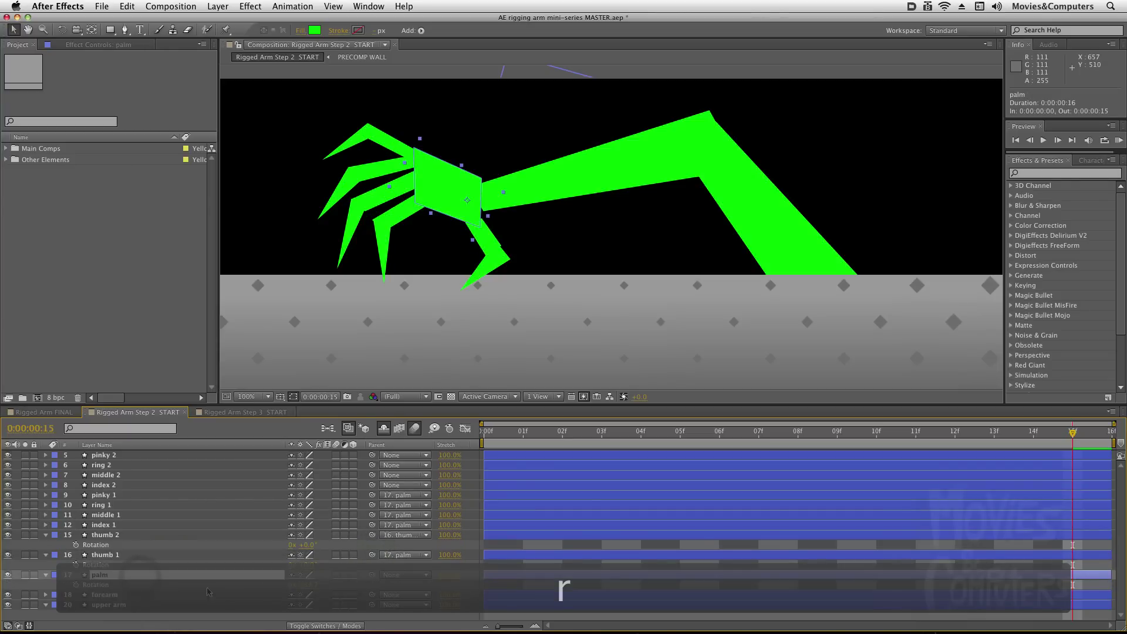
{"action": "left_click_drag", "start_coordinate": [312, 588], "coordinate": [310, 585]}
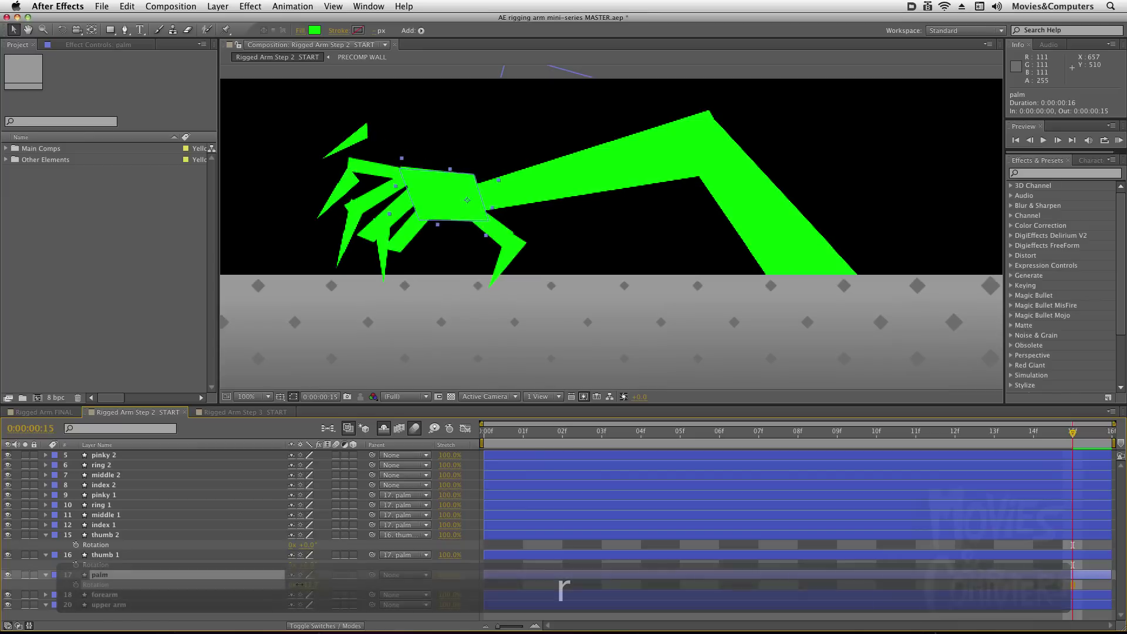
{"action": "left_click_drag", "start_coordinate": [299, 585], "coordinate": [330, 584]}
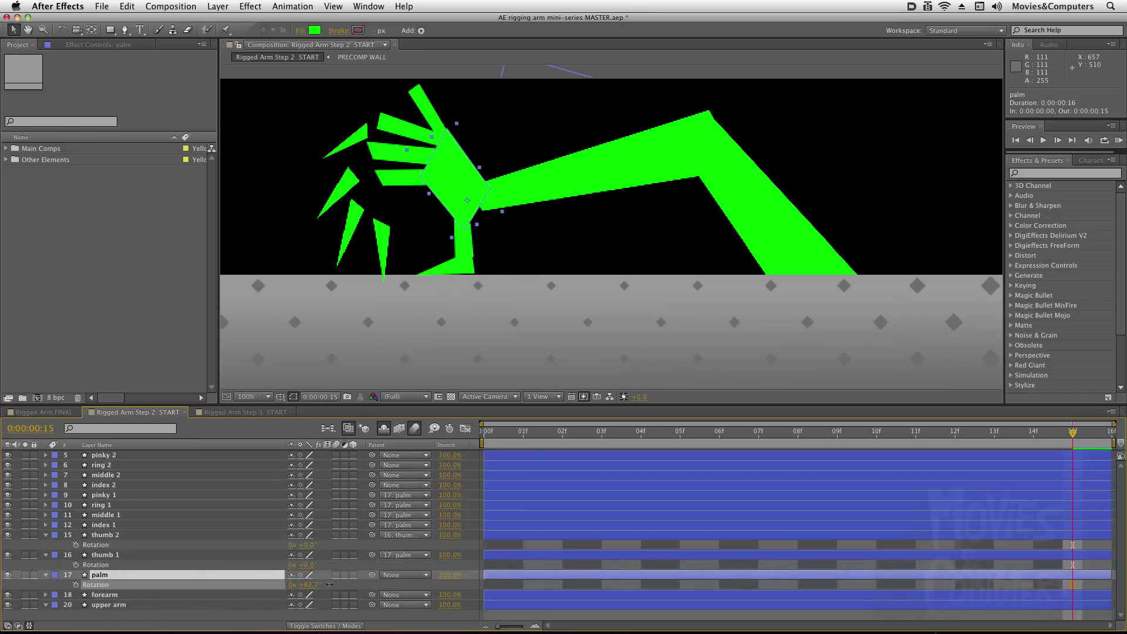
{"action": "key", "text": "super+z"}
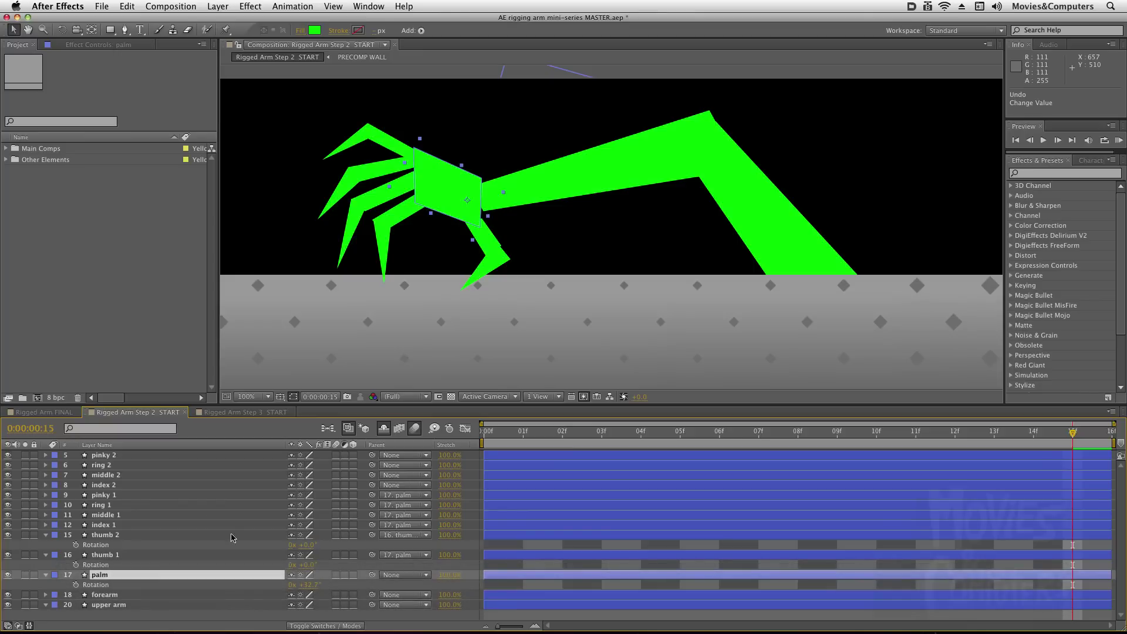
Parent pinky 2, ring 2, middle 2 and index 2 to their matching base finger layers
{"action": "left_click", "coordinate": [189, 455]}
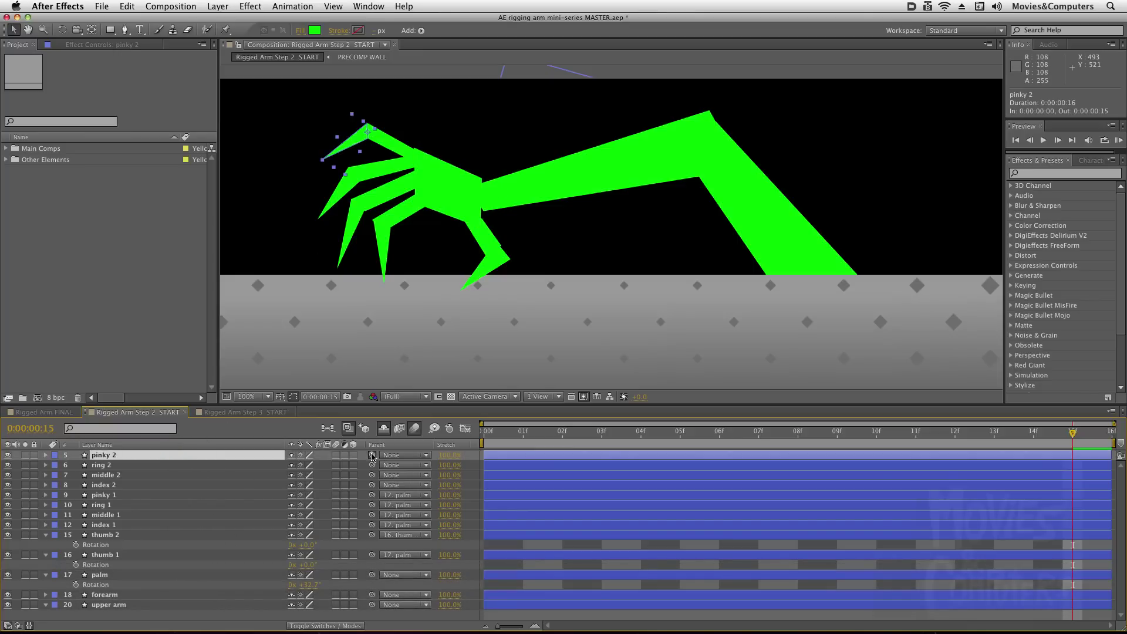
{"action": "left_click_drag", "start_coordinate": [372, 457], "coordinate": [250, 496]}
{"action": "left_click", "coordinate": [245, 468]}
{"action": "left_click_drag", "start_coordinate": [372, 465], "coordinate": [227, 506]}
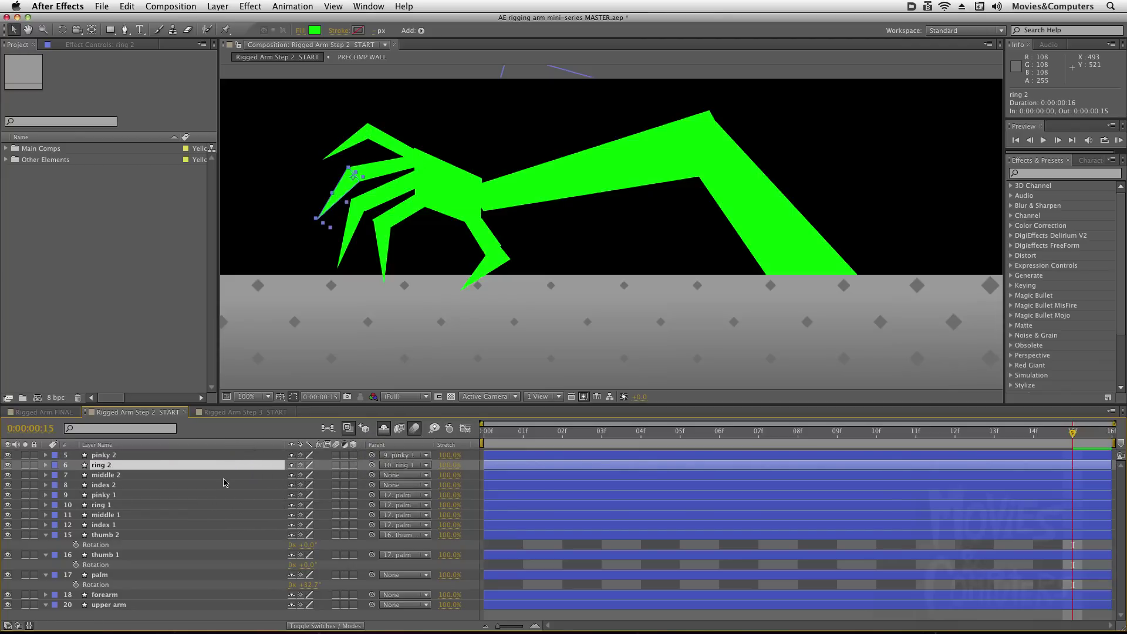
{"action": "left_click", "coordinate": [225, 476]}
{"action": "left_click_drag", "start_coordinate": [371, 475], "coordinate": [176, 515]}
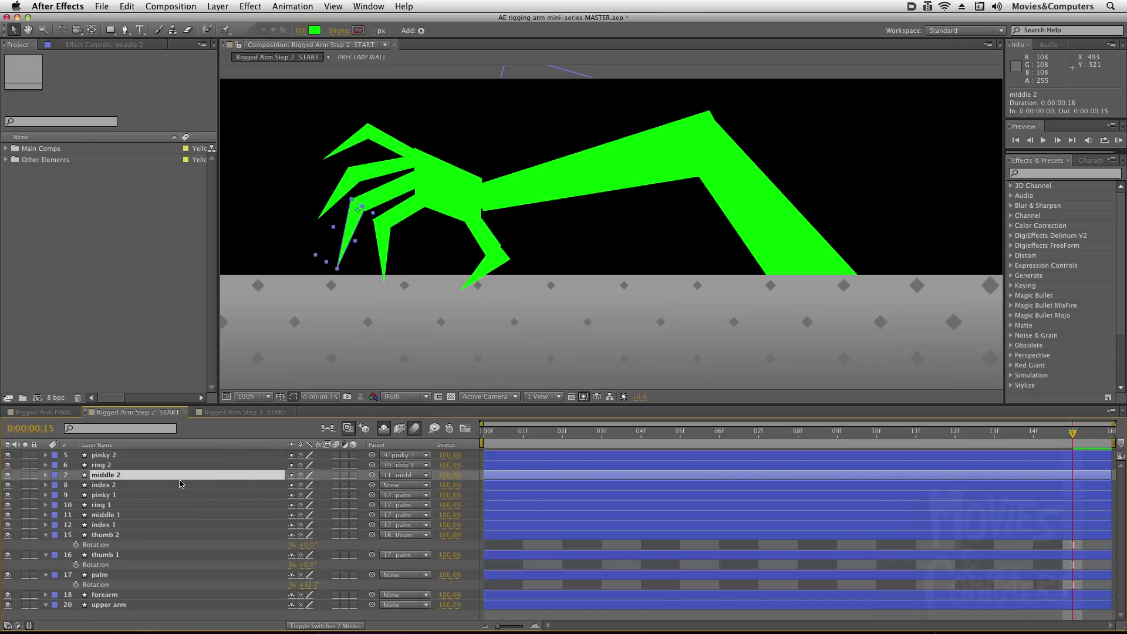
{"action": "left_click", "coordinate": [182, 486]}
{"action": "left_click_drag", "start_coordinate": [371, 485], "coordinate": [195, 529]}
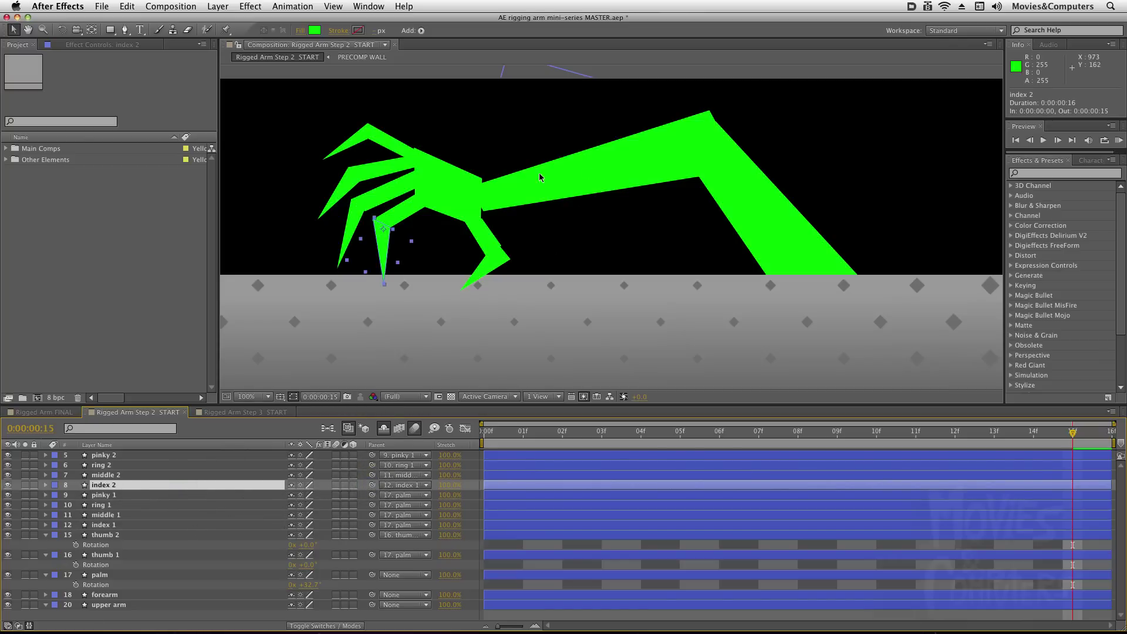
Parent the palm to the forearm and the forearm to the upper arm
{"action": "left_click", "coordinate": [463, 198]}
{"action": "left_click", "coordinate": [462, 196]}
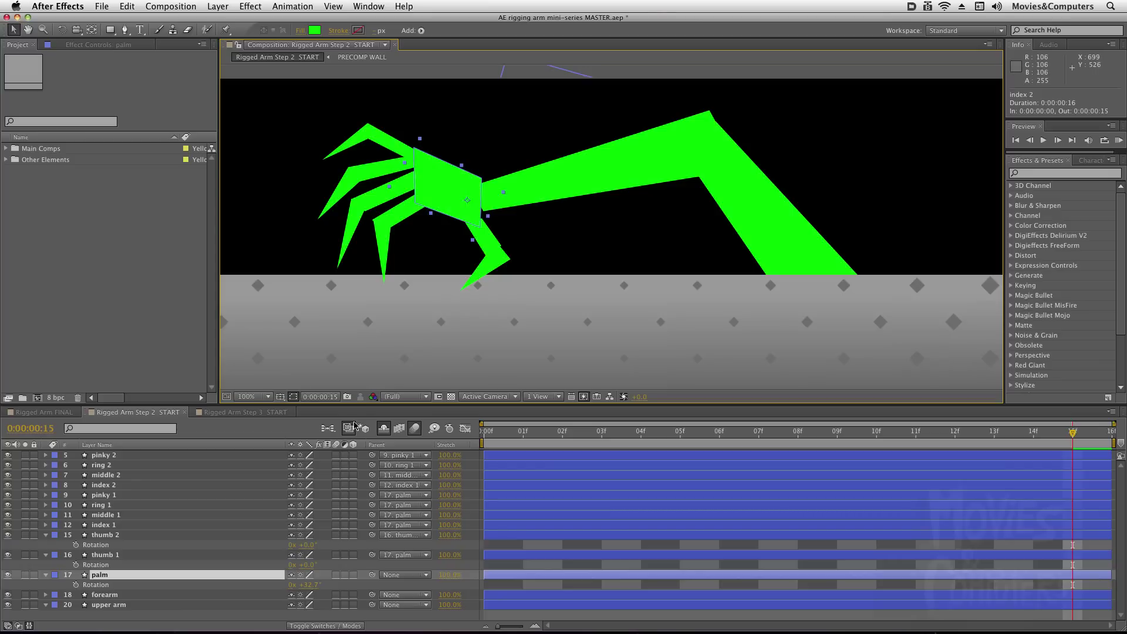
{"action": "left_click_drag", "start_coordinate": [372, 575], "coordinate": [212, 596]}
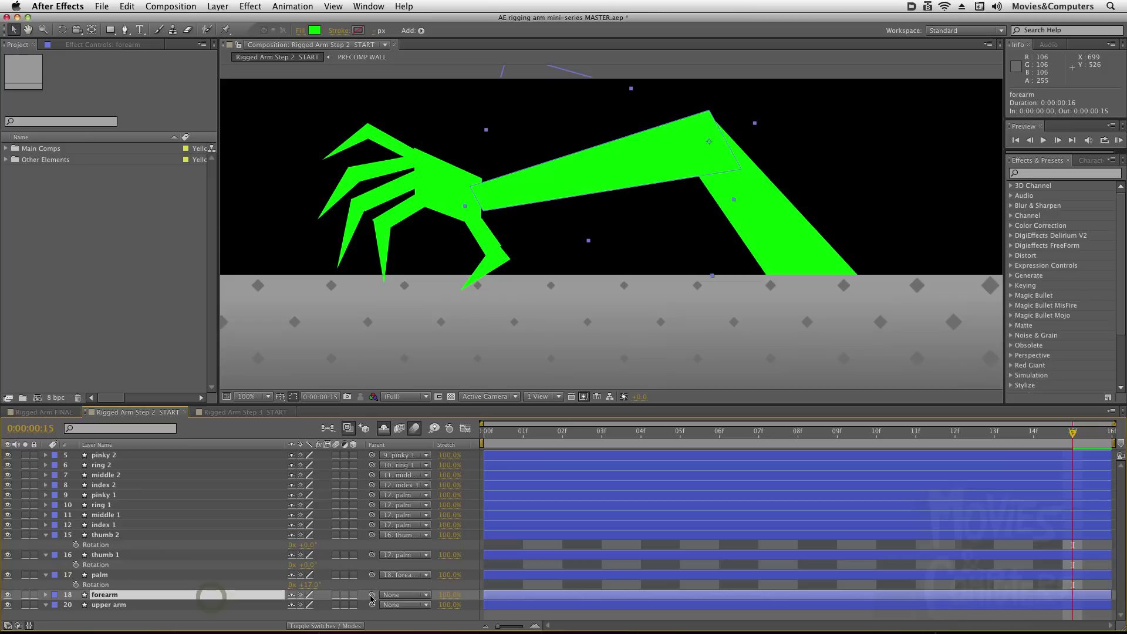
{"action": "left_click_drag", "start_coordinate": [372, 595], "coordinate": [235, 604]}
{"action": "left_click", "coordinate": [217, 604]}
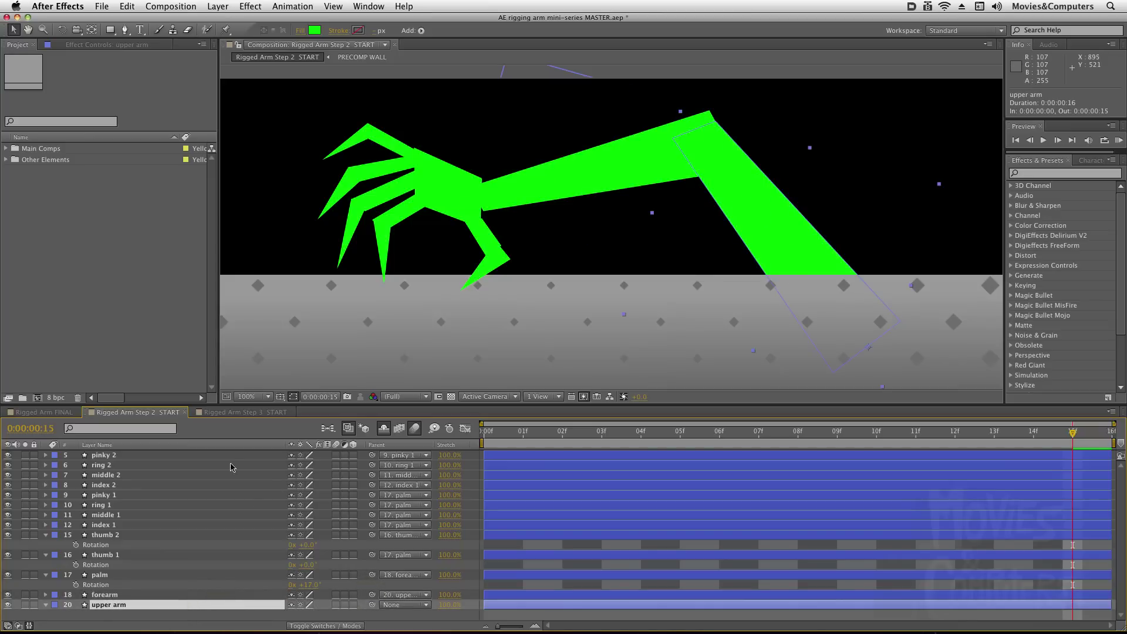
Enlarge the timeline and test-rotate the upper arm so the whole arm swings
{"action": "left_click_drag", "start_coordinate": [241, 404], "coordinate": [241, 346]}
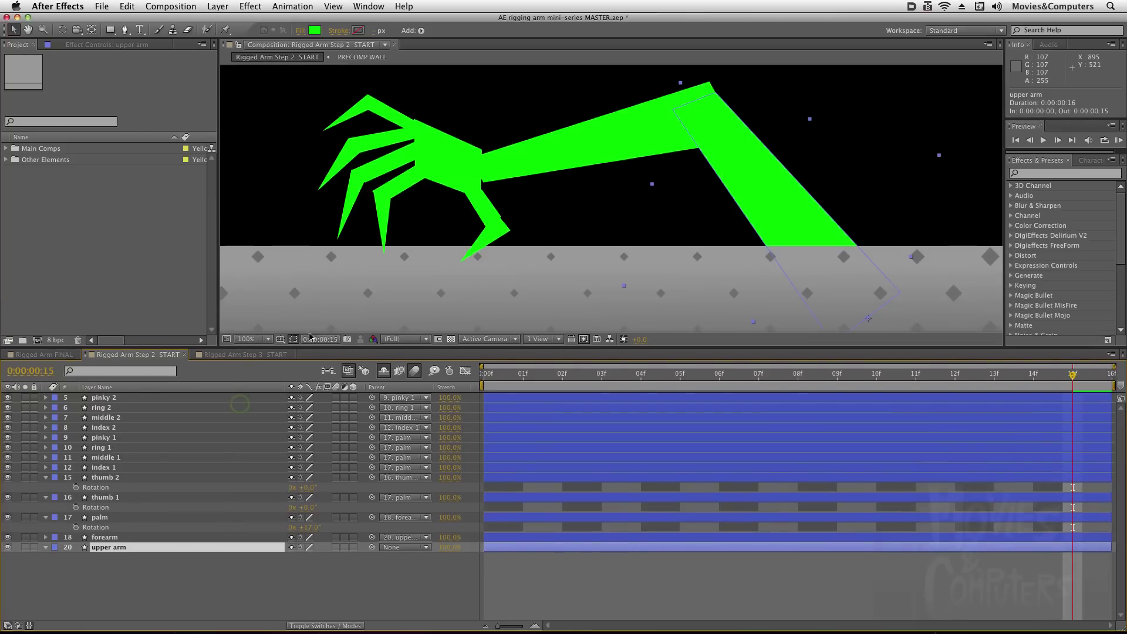
{"action": "left_click", "coordinate": [645, 147]}
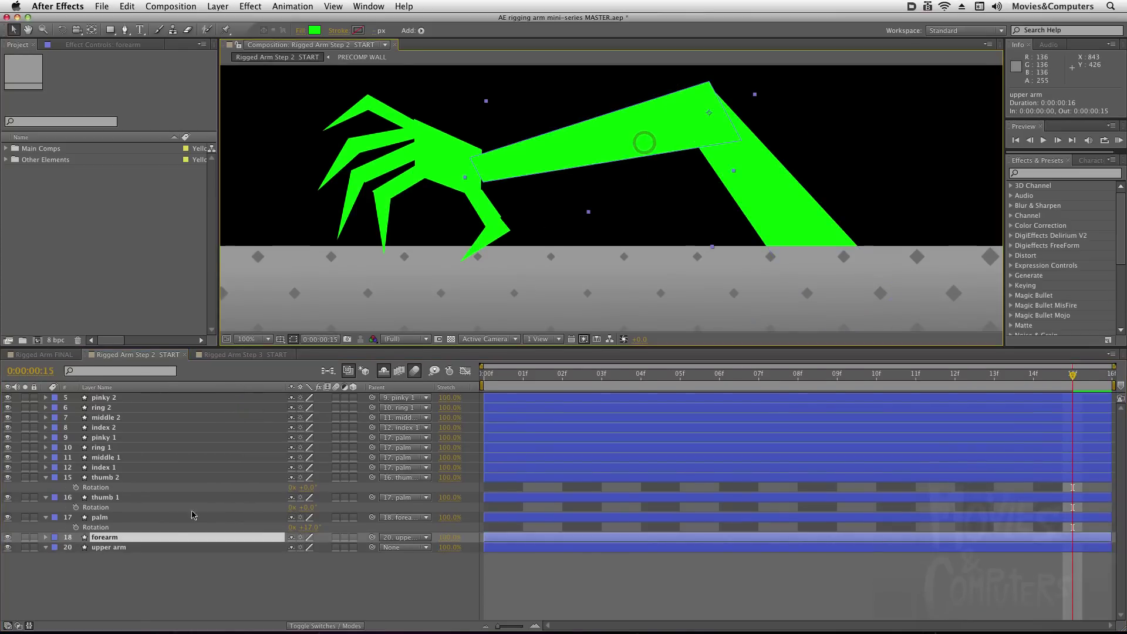
{"action": "left_click", "coordinate": [159, 548]}
{"action": "key", "text": "r"}
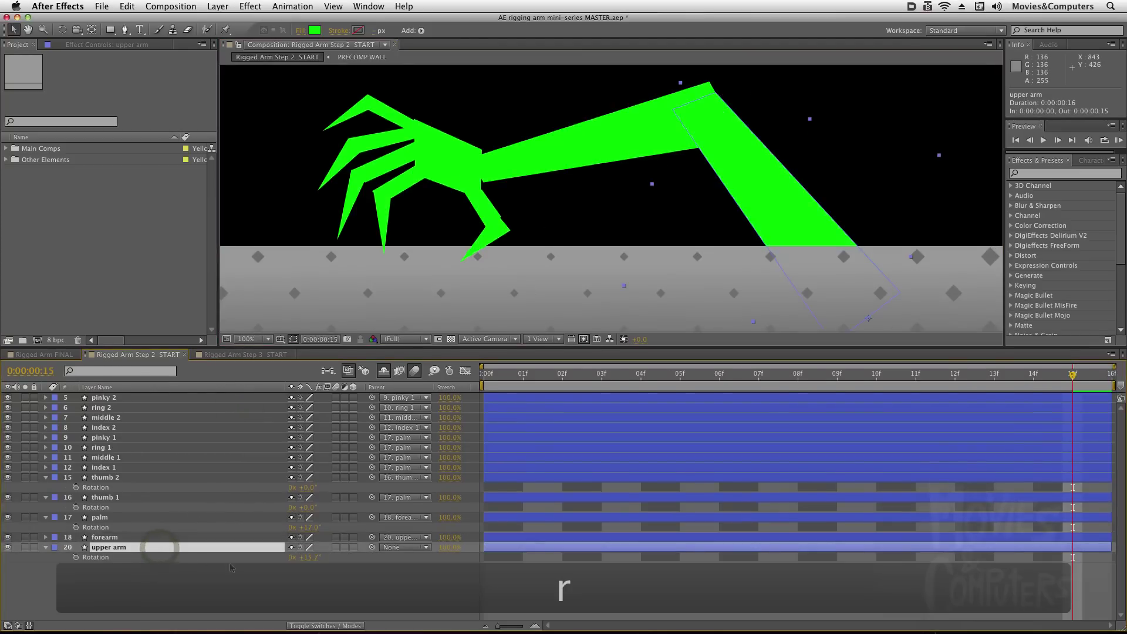
{"action": "left_click_drag", "start_coordinate": [310, 557], "coordinate": [309, 559]}
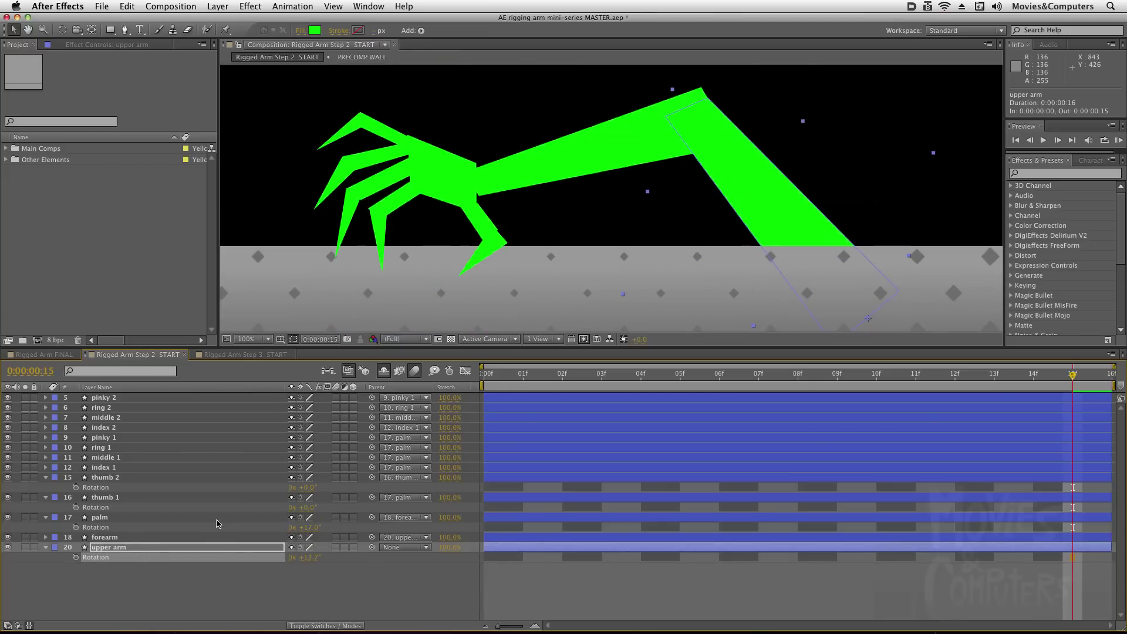
Test-rotate the forearm so the hand and fingers follow
{"action": "left_click", "coordinate": [214, 538]}
{"action": "key", "text": "r"}
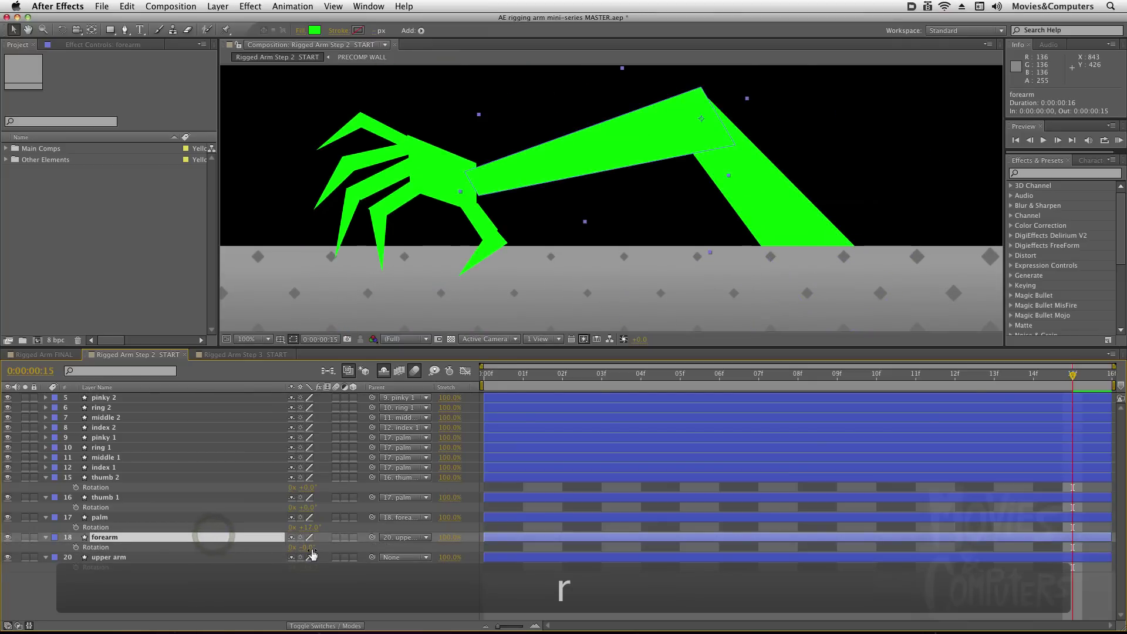
{"action": "mouse_move", "coordinate": [309, 547]}
{"action": "left_mouse_down"}
{"action": "mouse_move", "coordinate": [294, 548]}
{"action": "mouse_move", "coordinate": [311, 555]}
{"action": "left_mouse_up"}
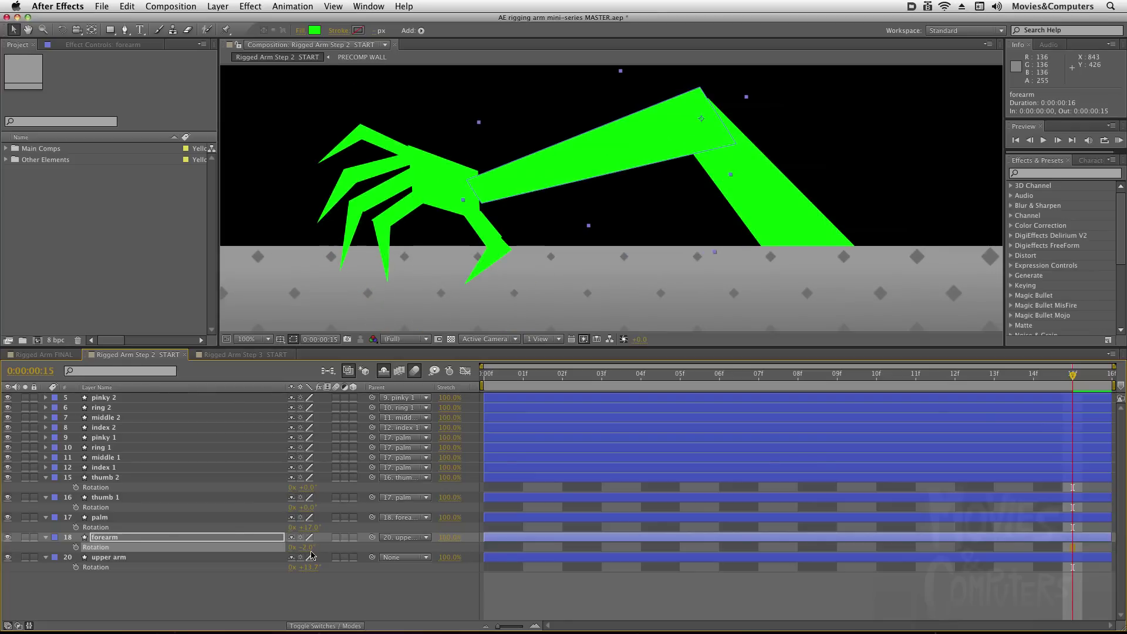